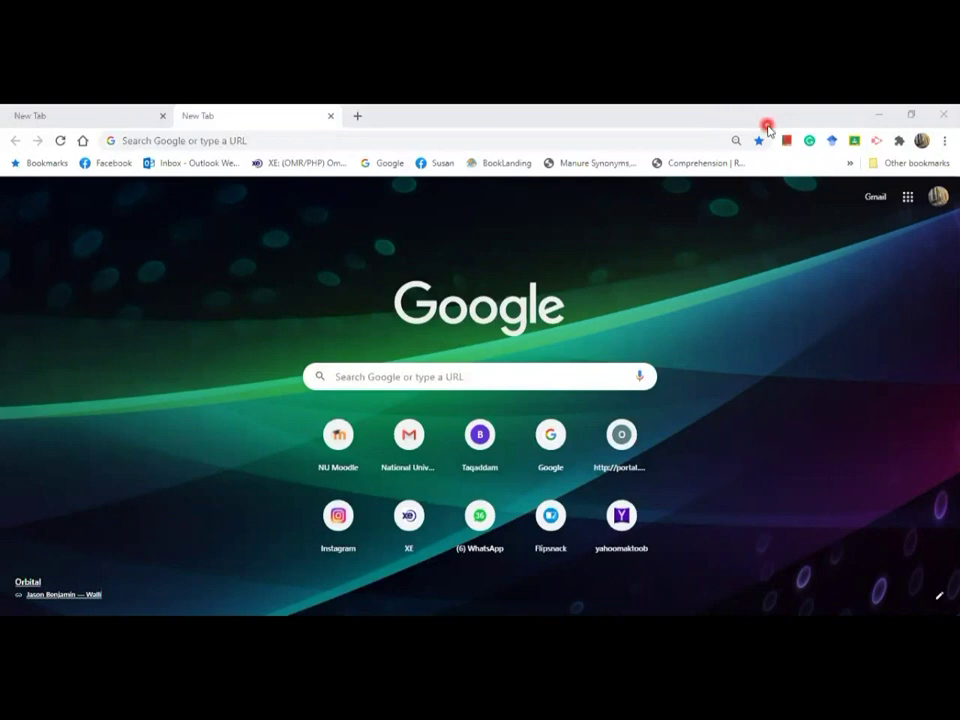
Open Gmail, then launch Google Drive's My Drive from the Google apps grid
click(876, 198)
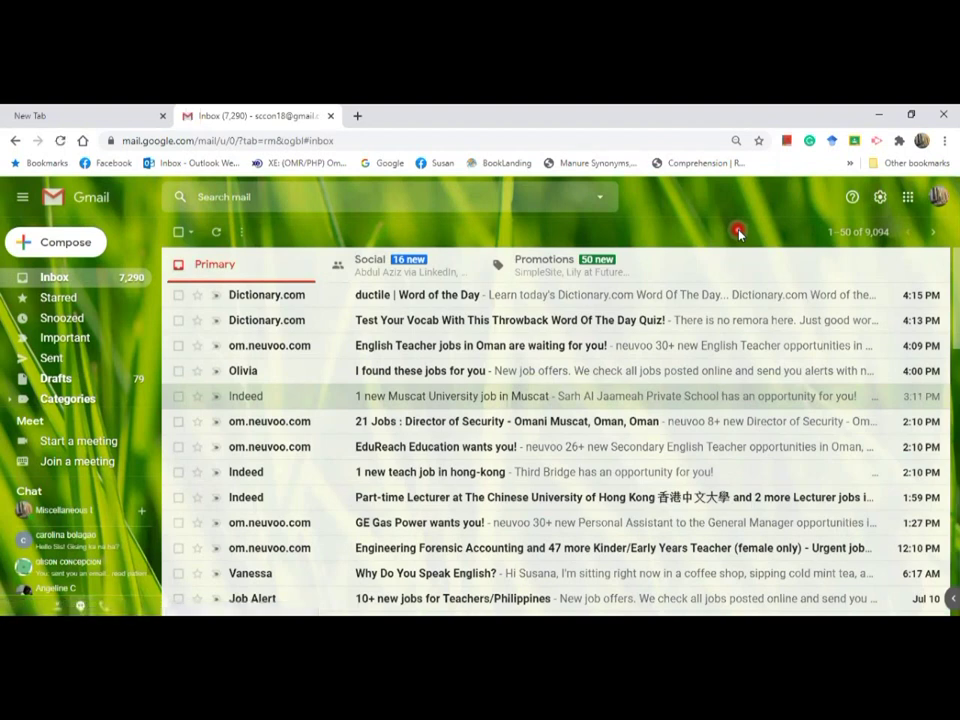
click(911, 203)
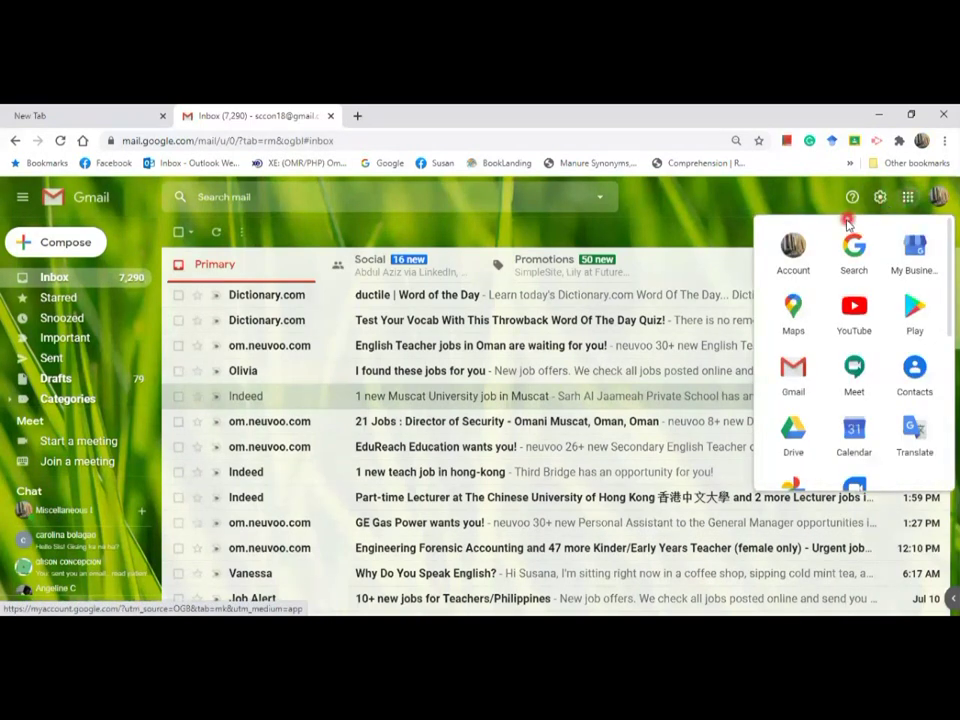
click(809, 446)
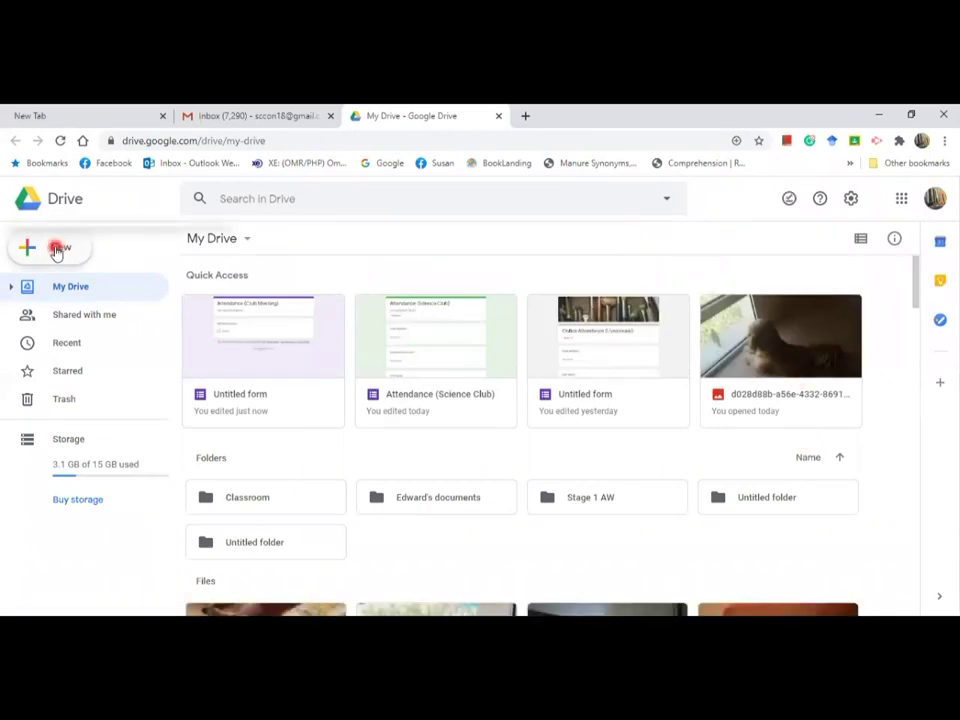
click(57, 250)
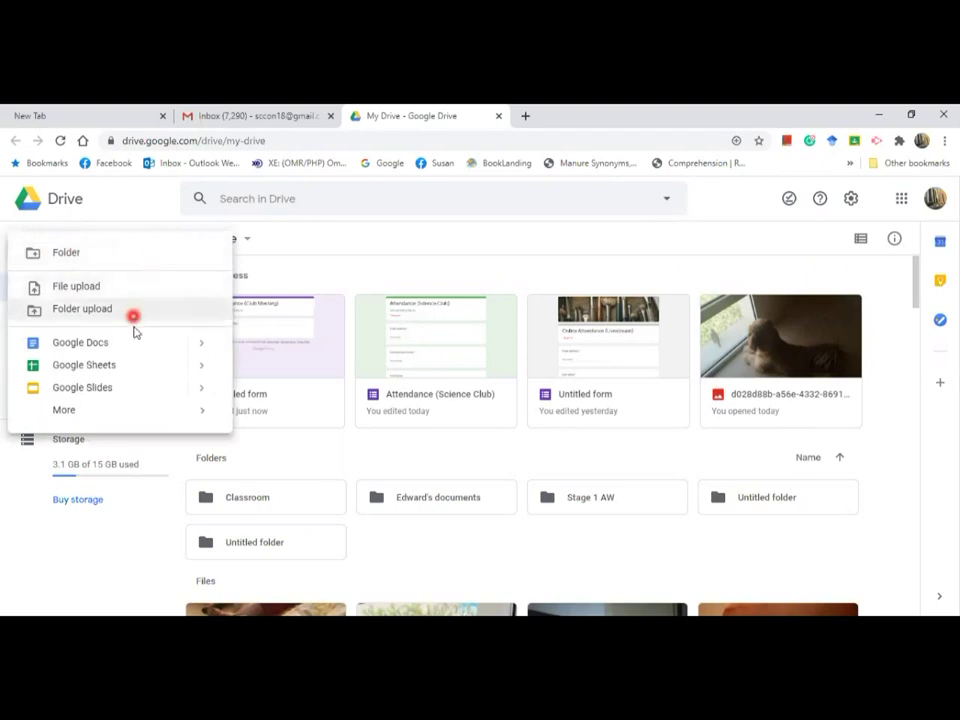
Create a new blank Google Form from Drive's New > More menu
mouse_move(118, 415)
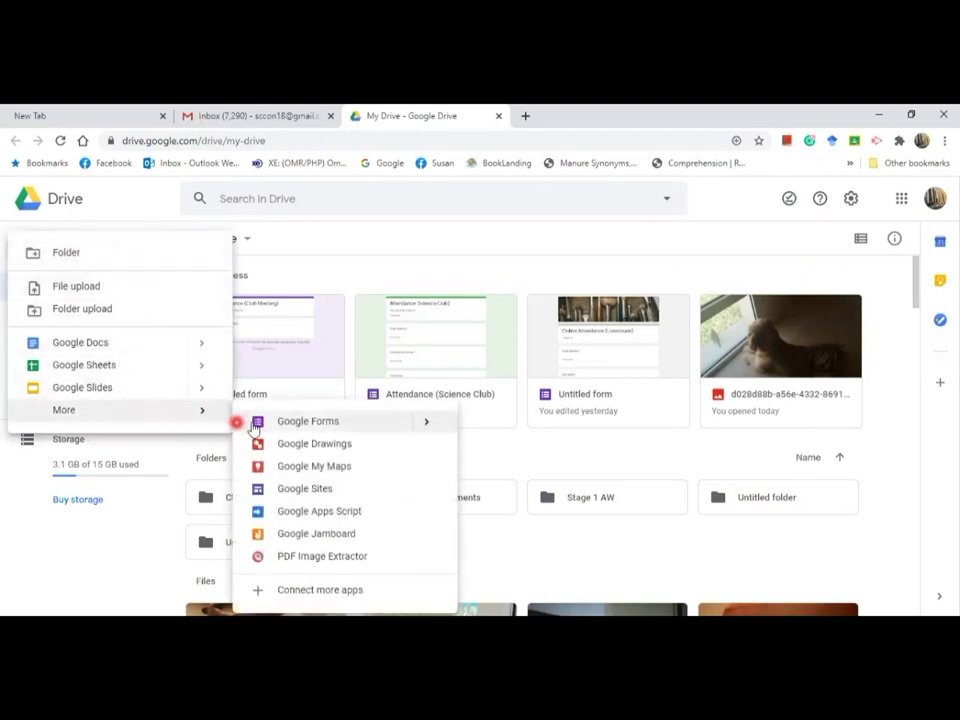
click(388, 430)
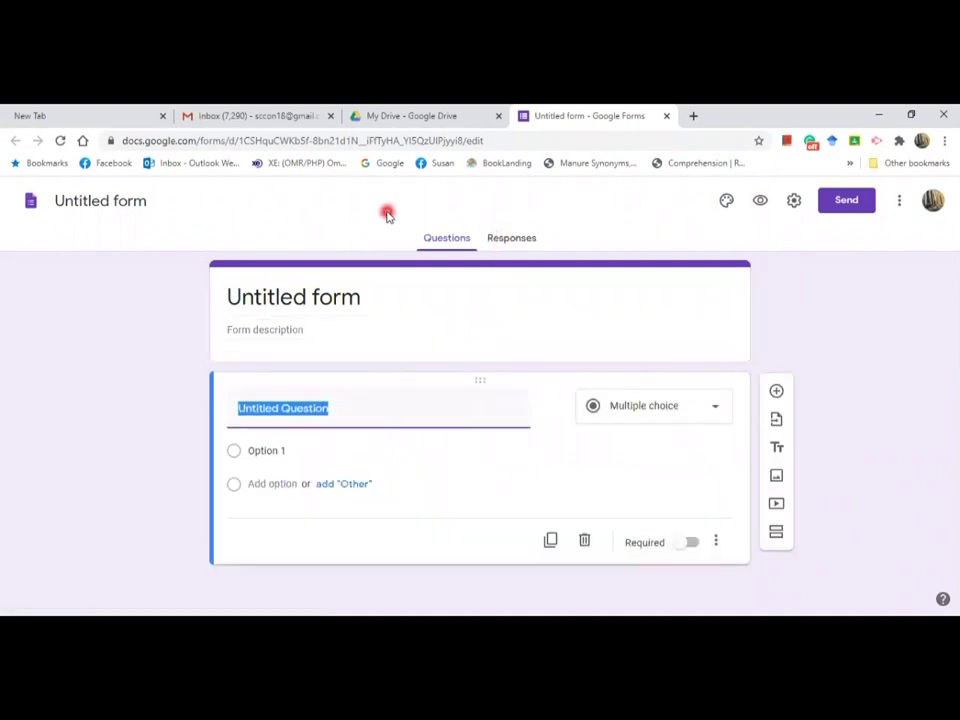
click(340, 297)
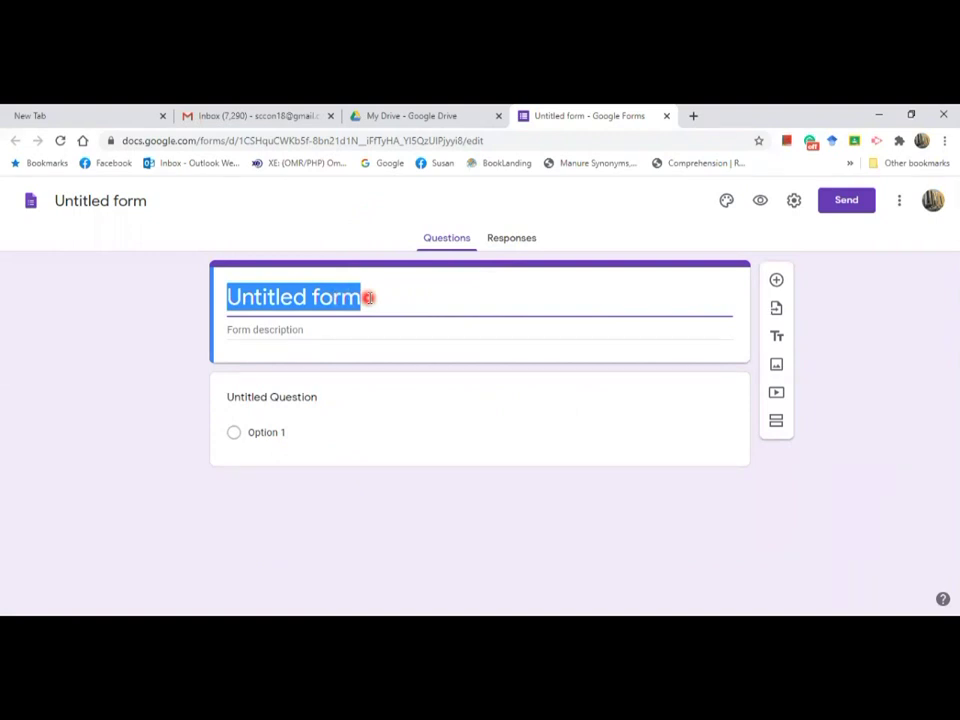
Replace 'Untitled form' with 'Attendance (English Club)' and add the description '11th July 2020 (3:30 p.m)'
key(BackSpace)
text(at)
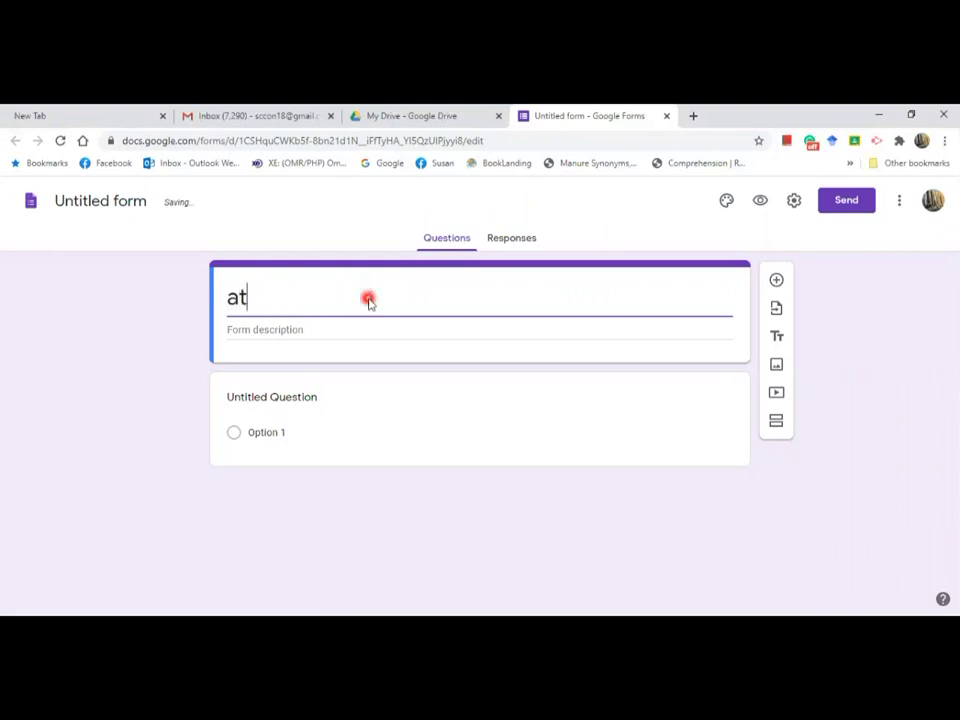
key(BackSpace)
key(BackSpace)
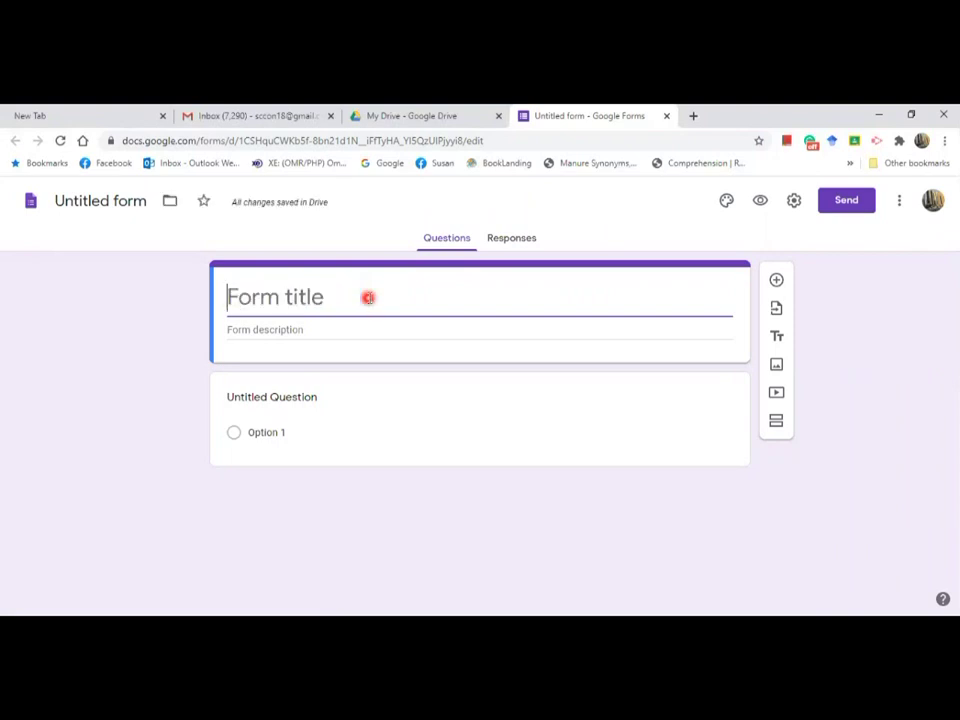
text(Attend)
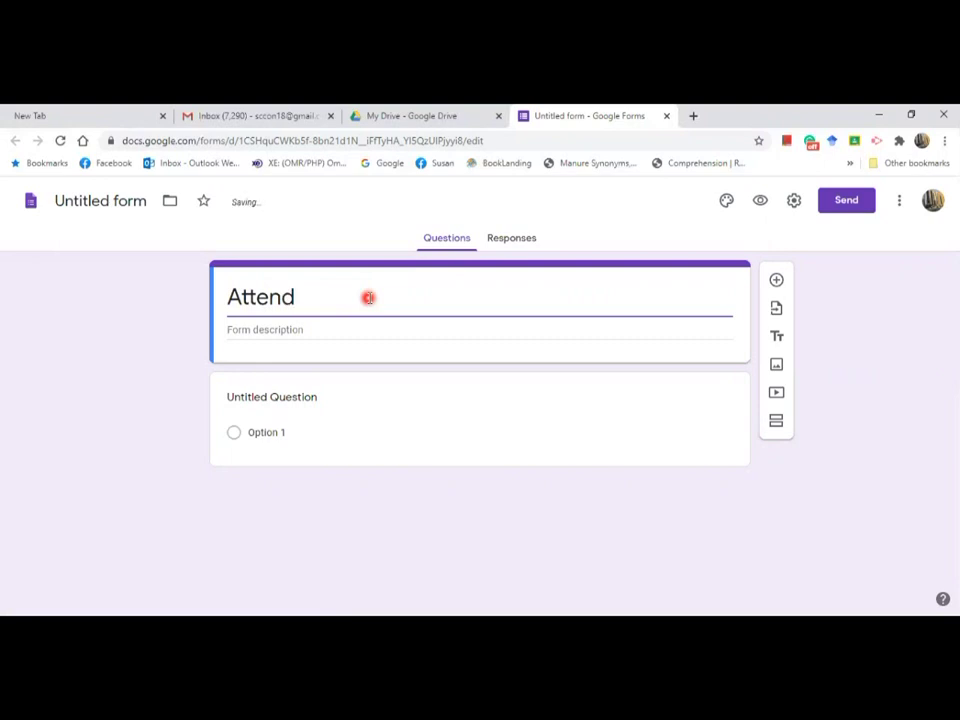
text(ance (Eng)
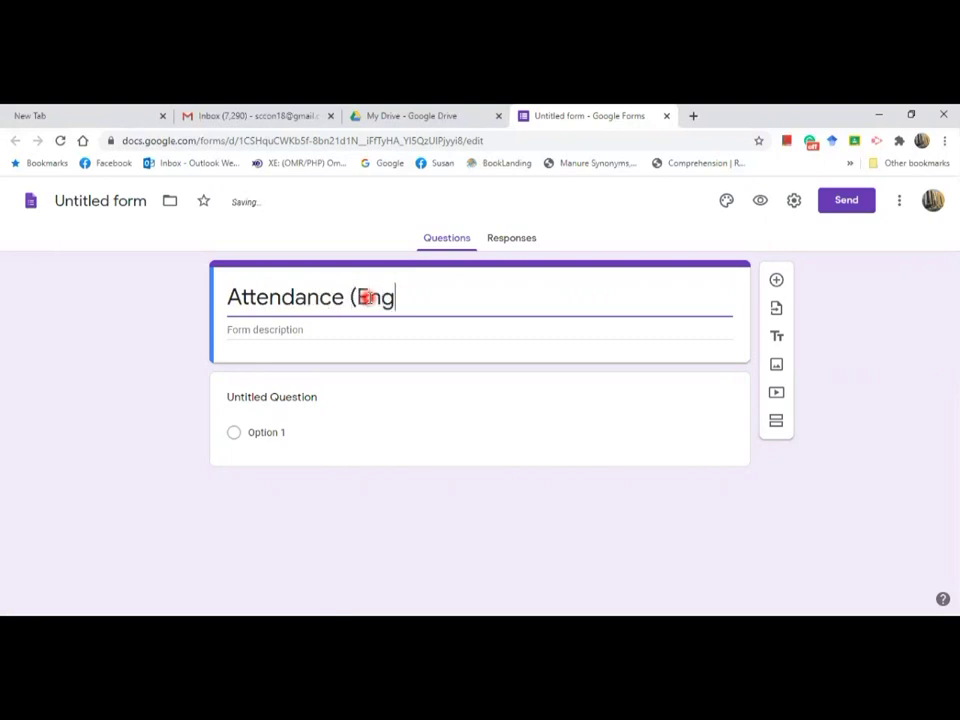
text(lish C)
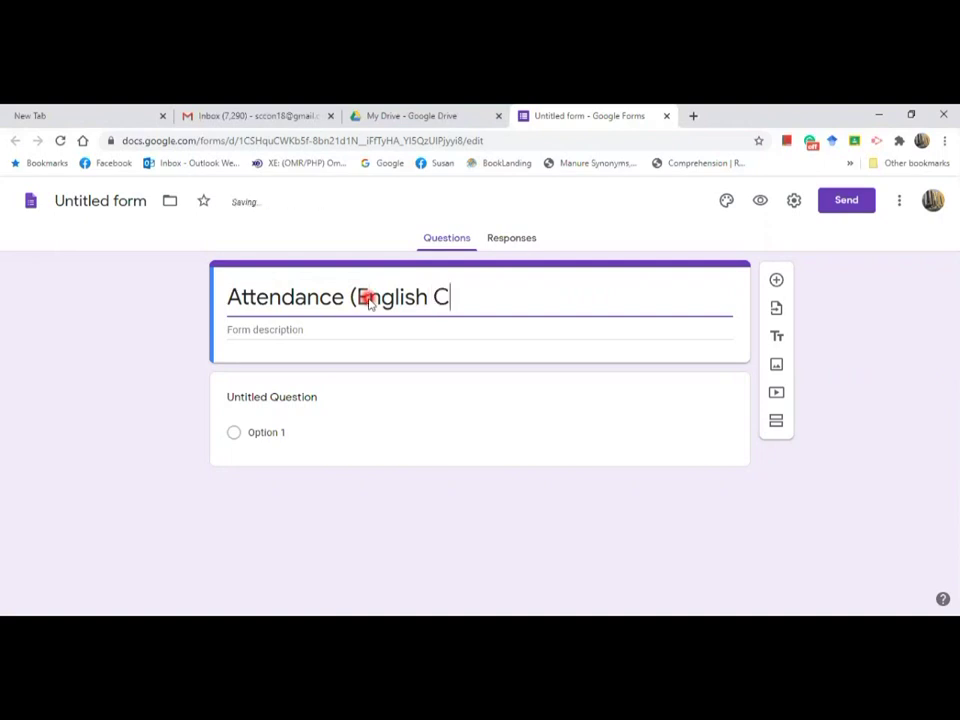
text(lub))
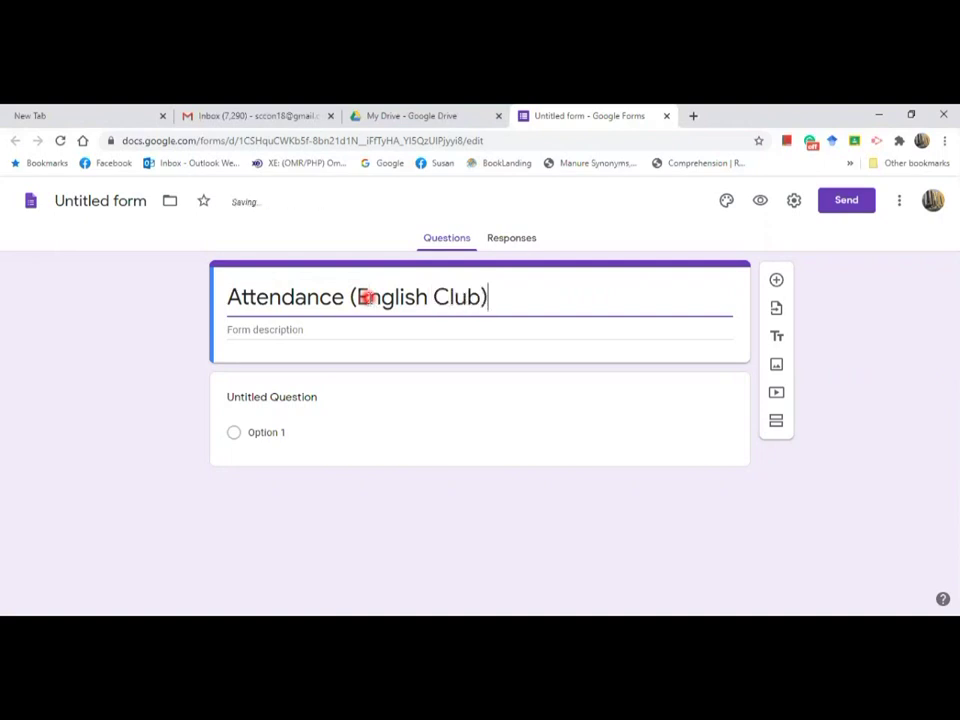
click(298, 330)
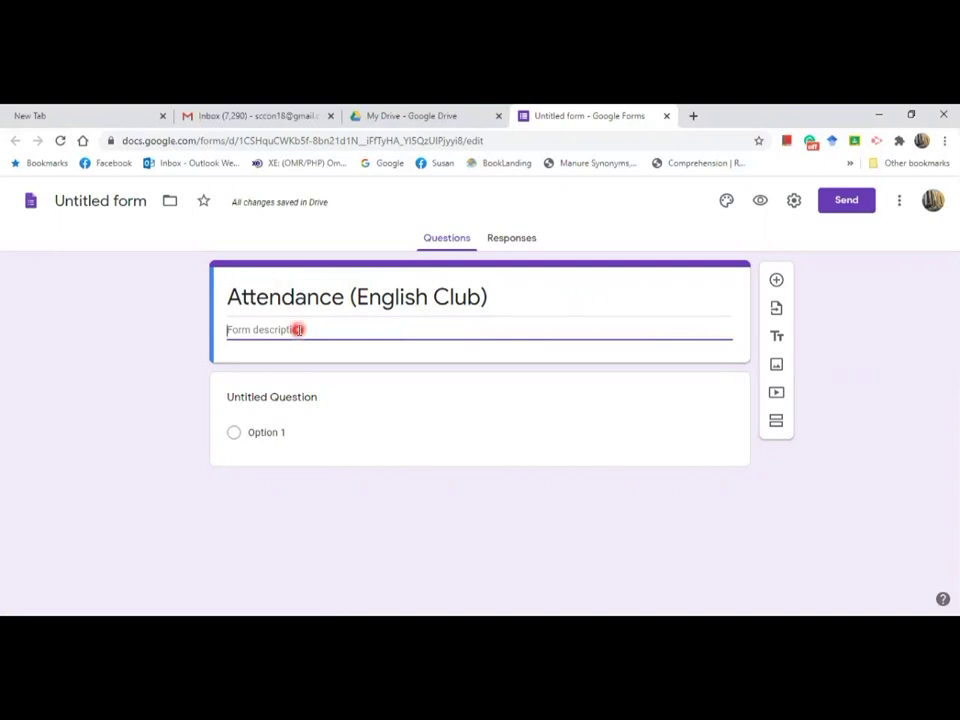
text(11th July 2020)
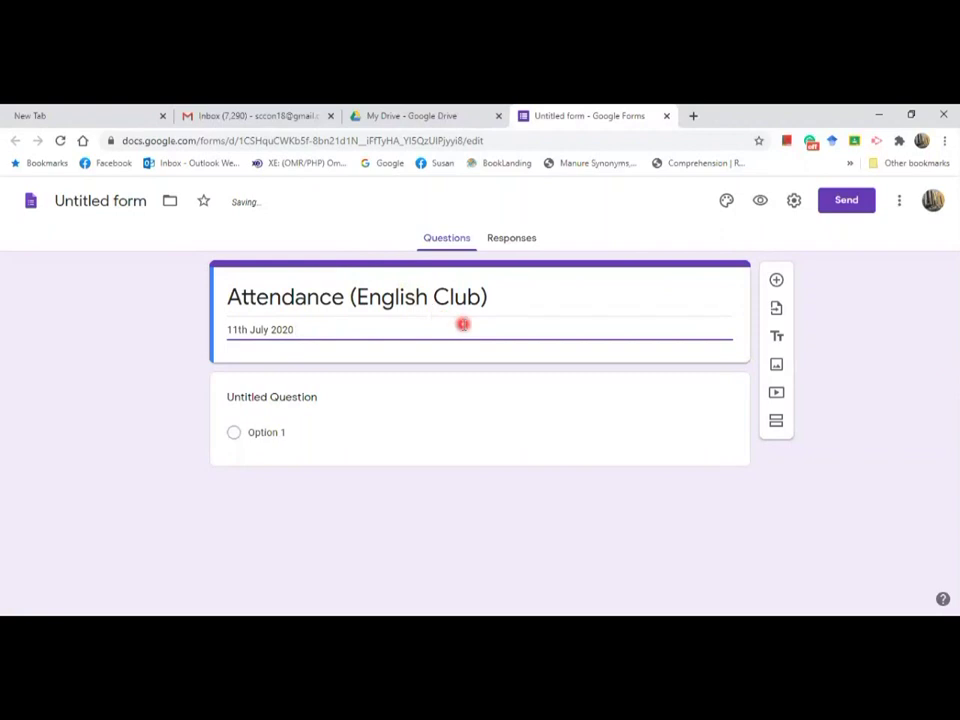
text( (3:30 p.m))
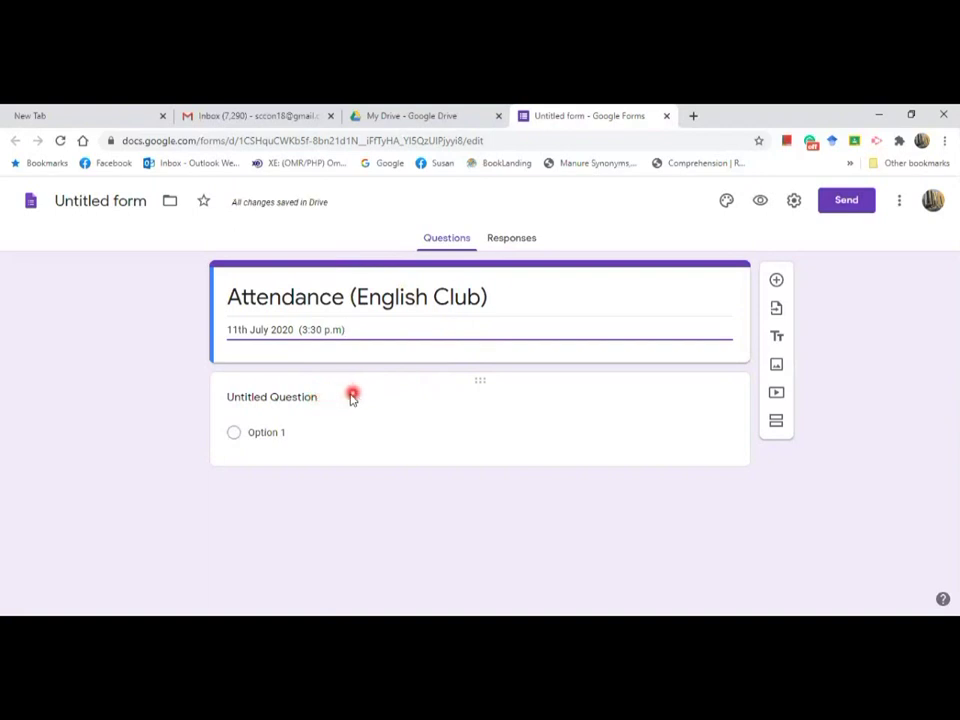
Rename the first question to 'Last Name' and make it required
click(350, 396)
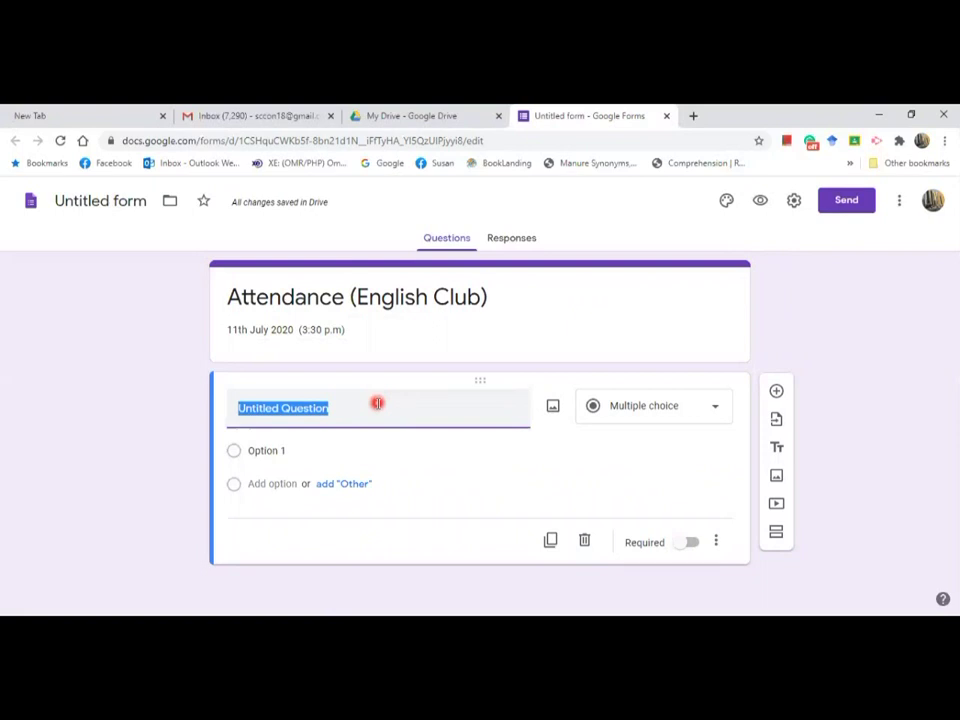
text(La)
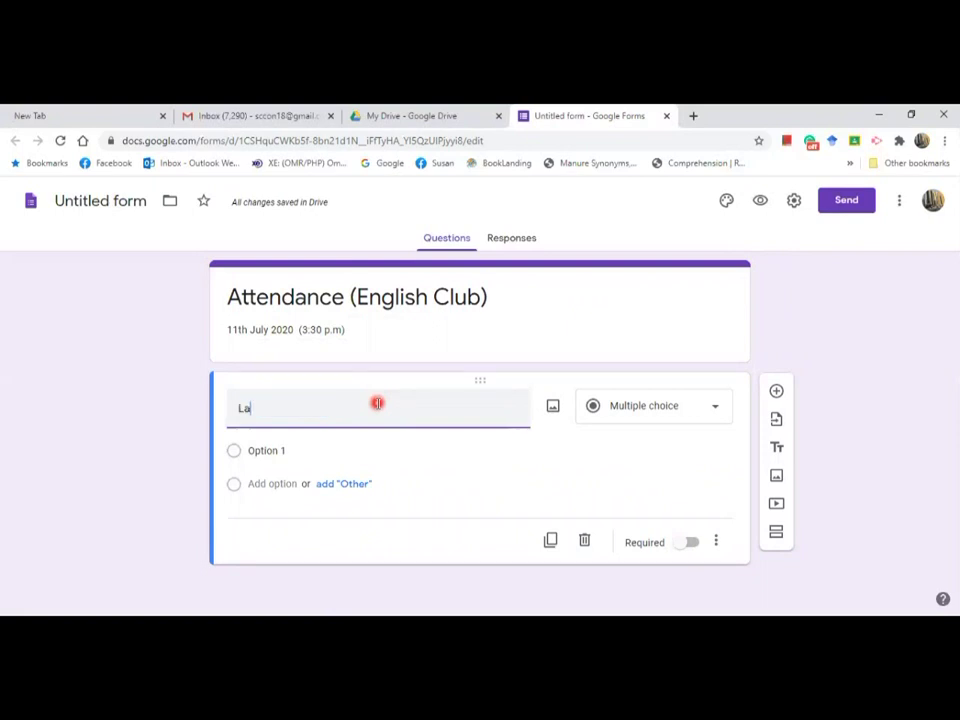
text(st Name)
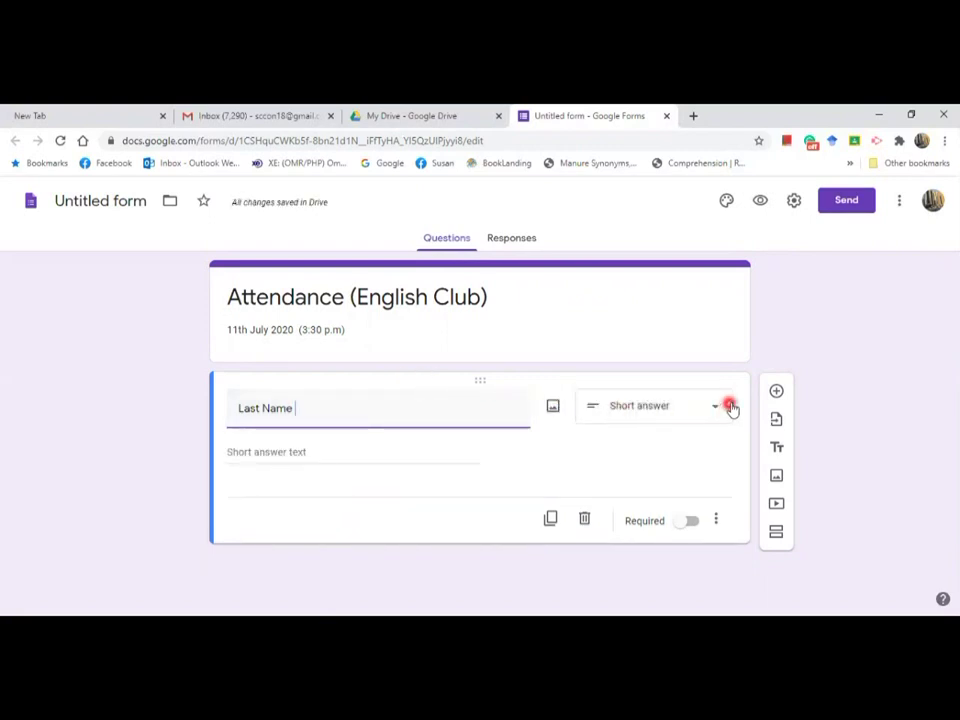
click(689, 521)
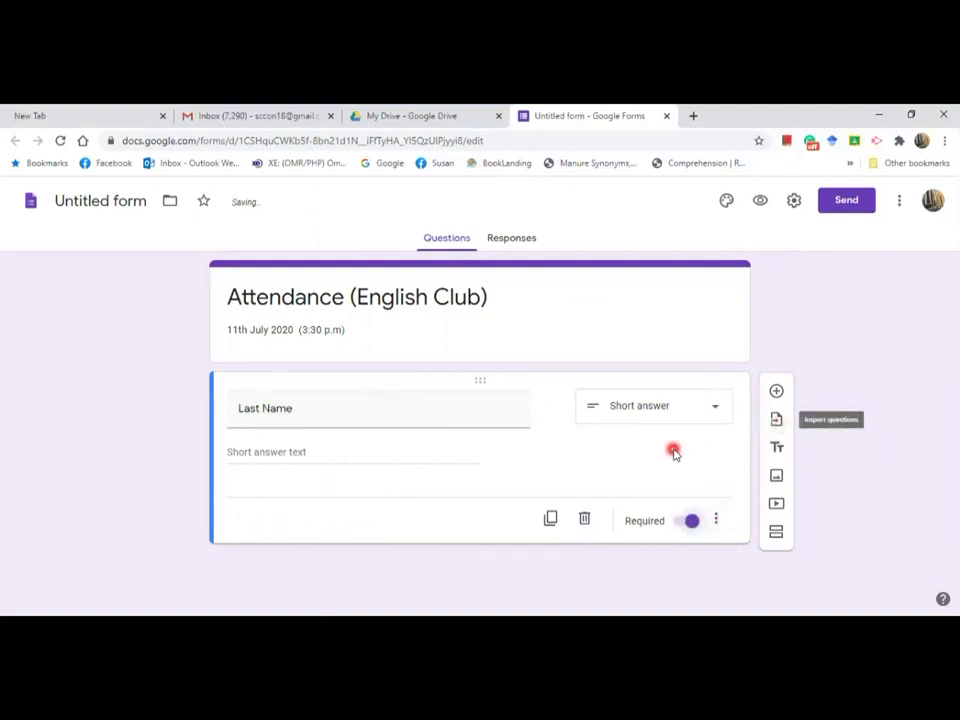
Add a required short-answer 'First Name' question, followed by a new blank question
click(777, 392)
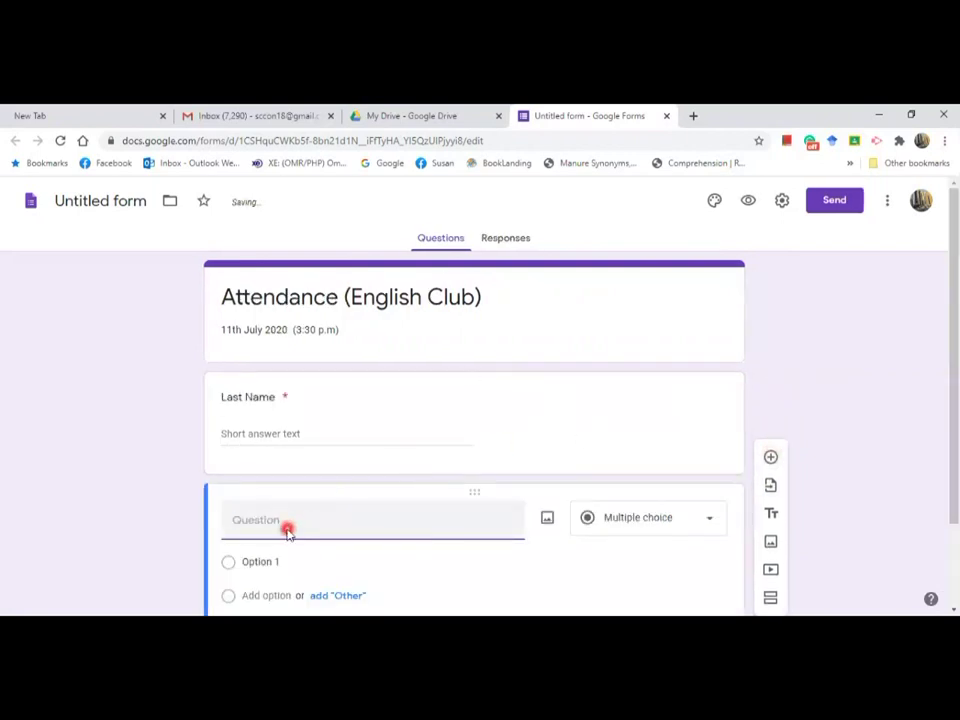
text(Fist)
key(BackSpace)
text(rst Name)
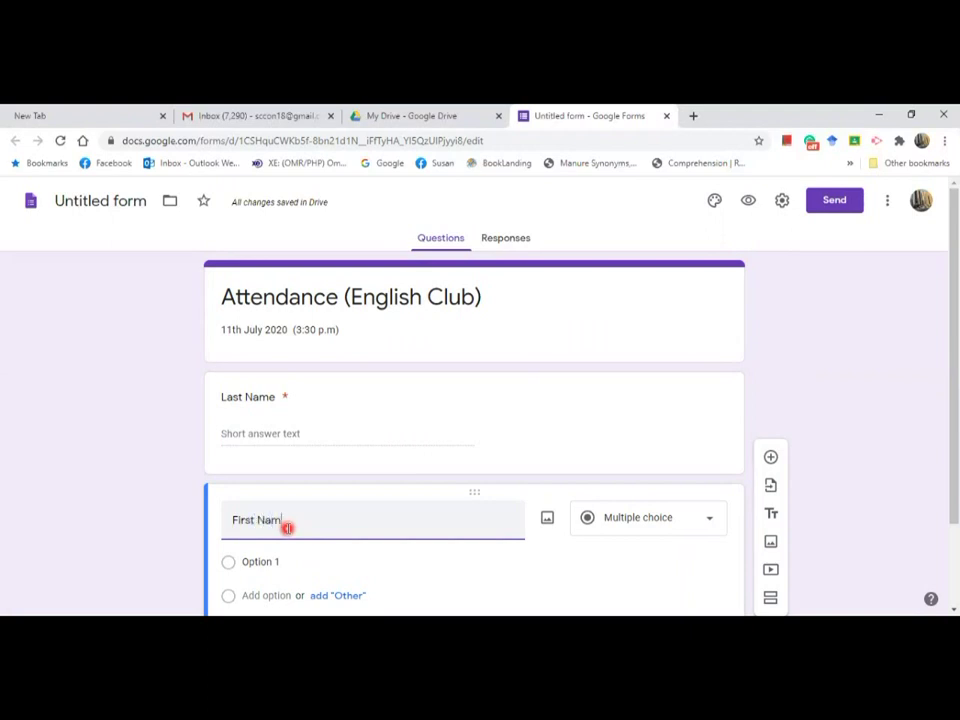
click(714, 524)
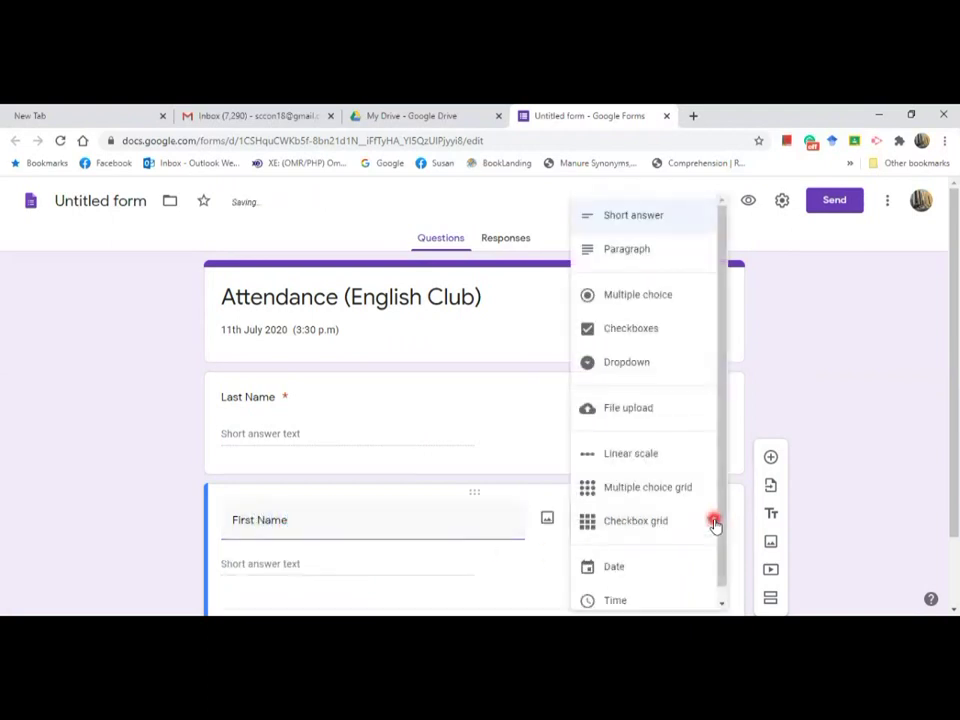
click(660, 228)
scroll(695, 530, down, 1)
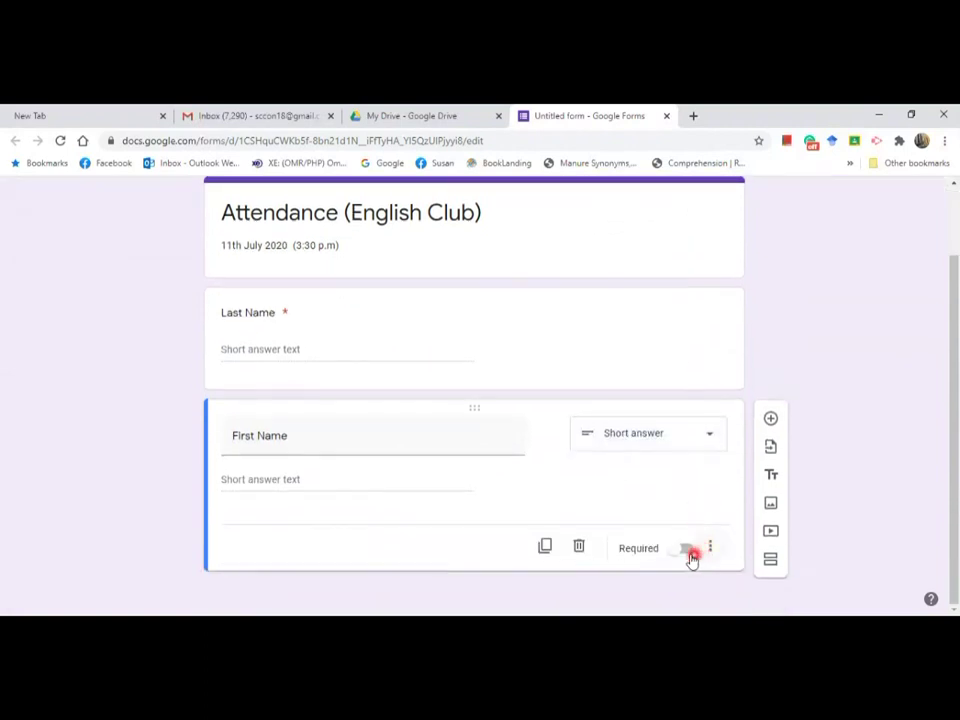
click(683, 551)
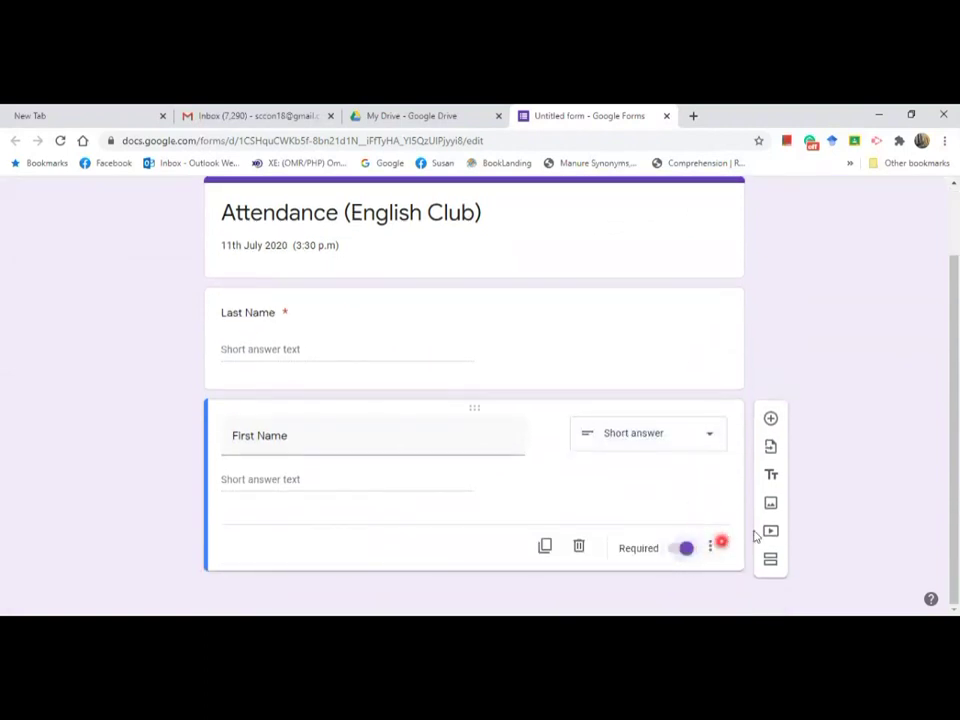
click(770, 420)
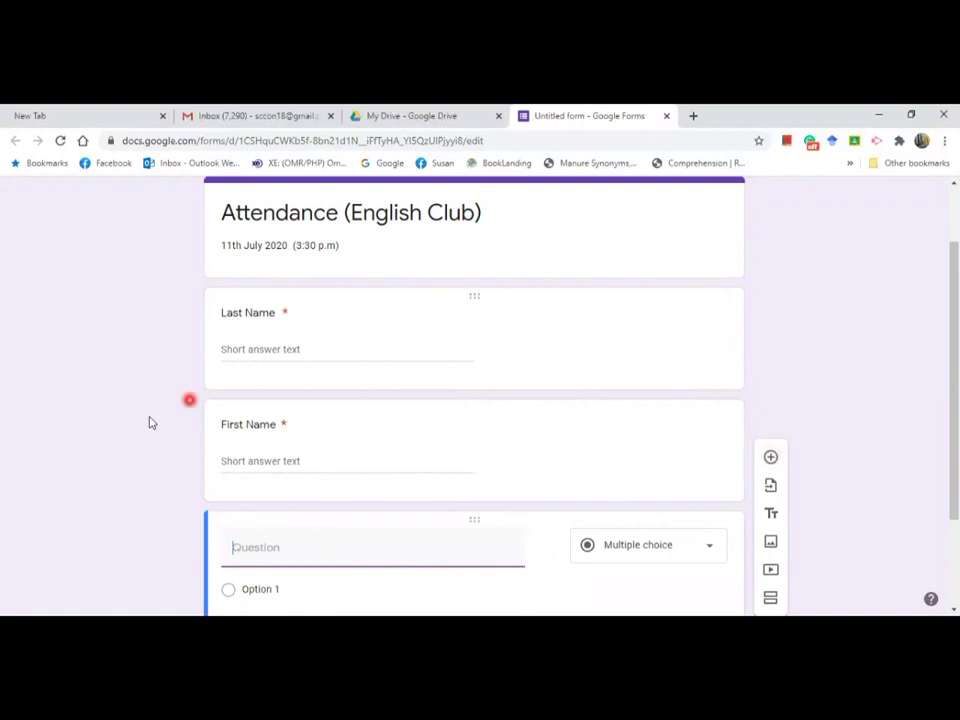
Turn the blank question into an optional short-answer 'Class/Group' question
click(289, 551)
text(Class)
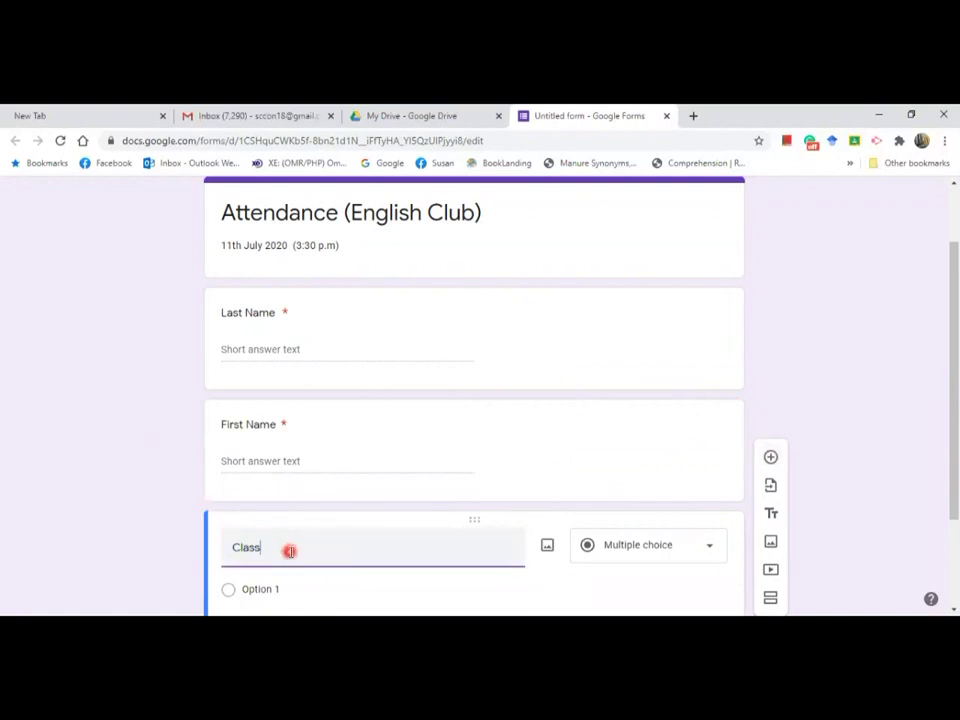
text(/Group)
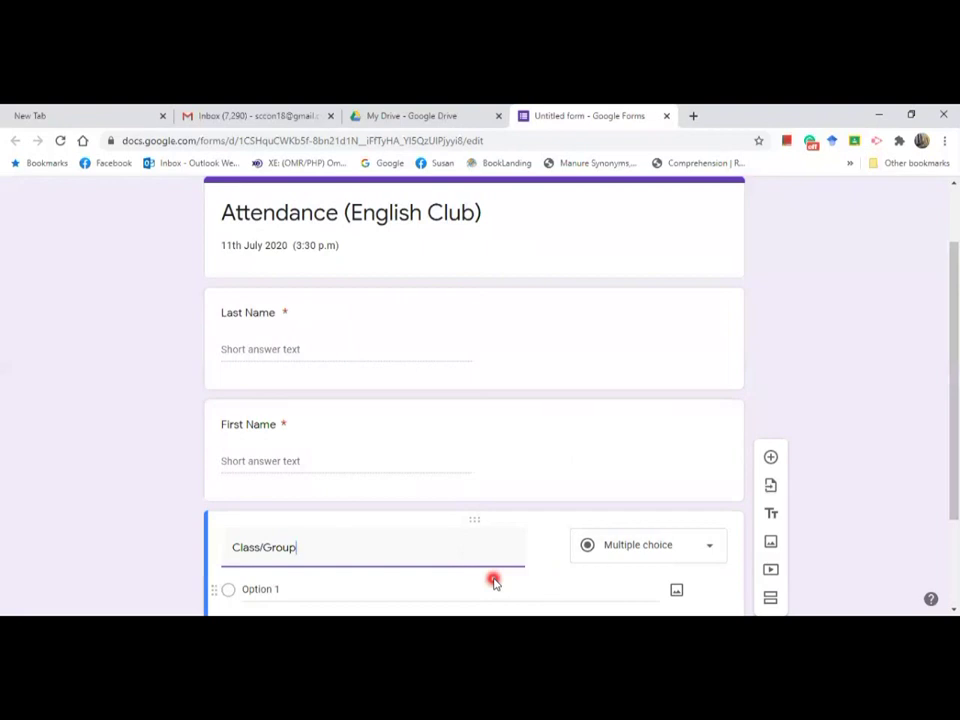
click(707, 552)
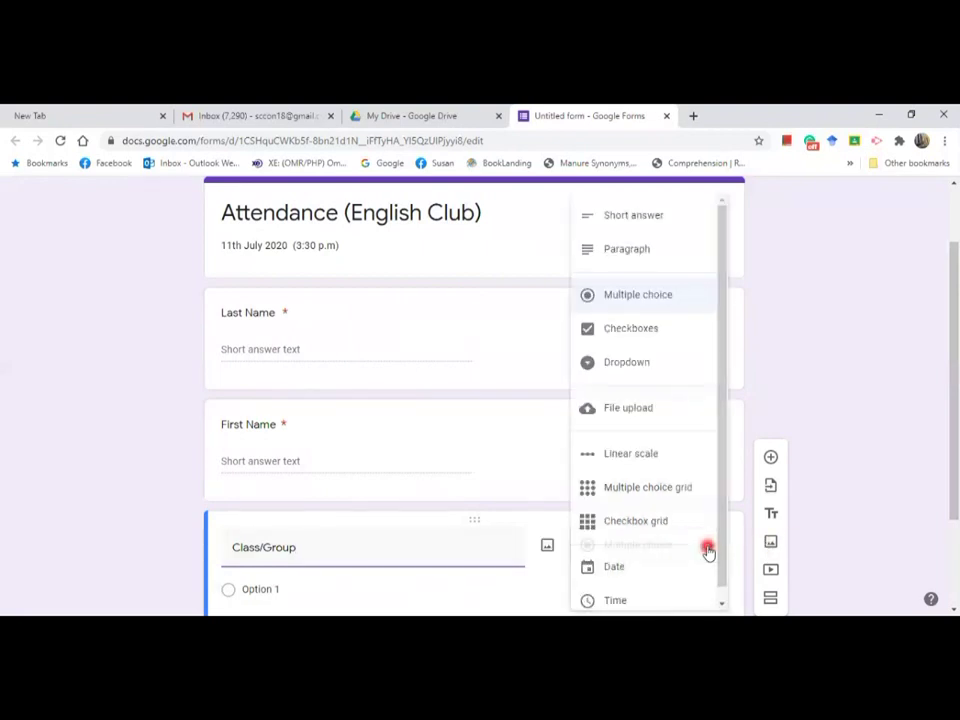
click(644, 232)
scroll(752, 495, down, 2)
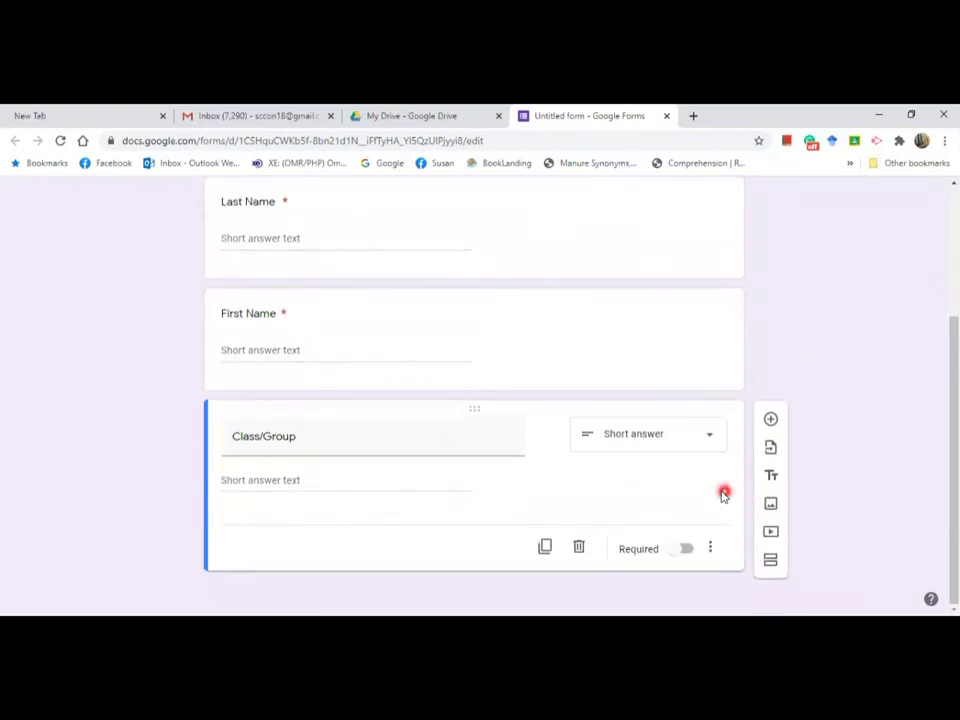
Add a required 'Mobile Phone Number' question that accepts only numbers
click(770, 420)
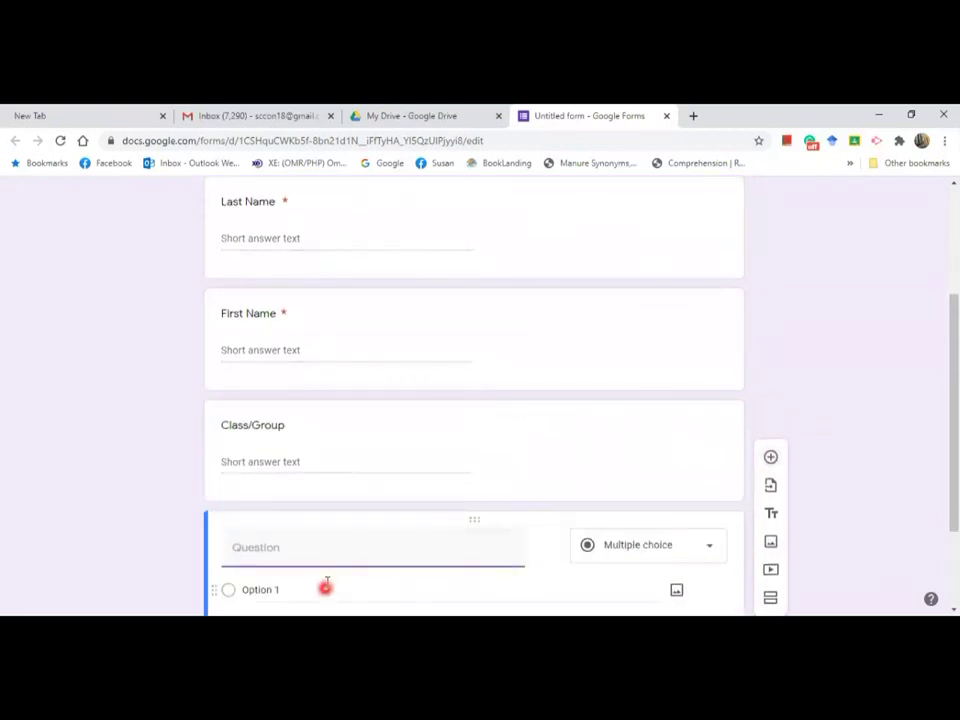
text(Mobile )
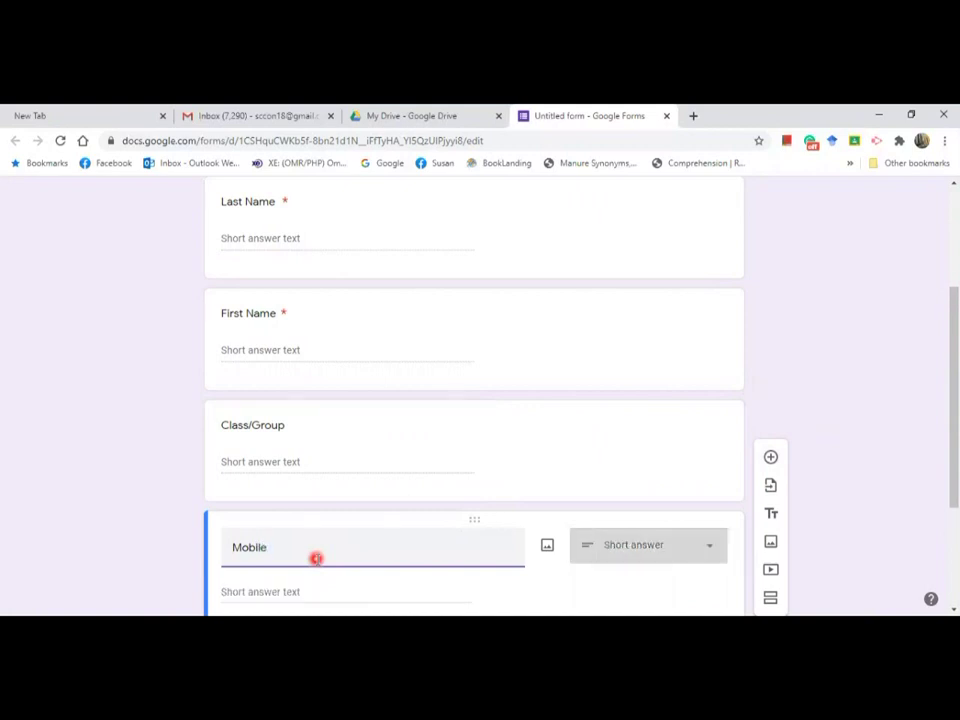
text(Phone N)
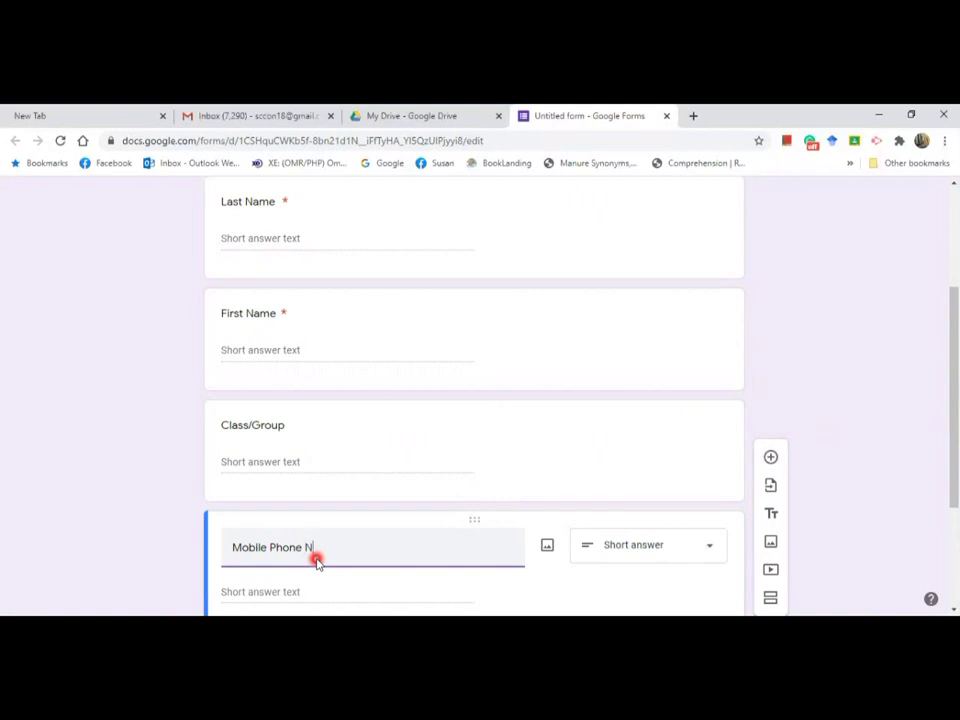
text(umbe)
scroll(690, 549, down, 2)
click(690, 547)
scroll(600, 395, up, 1)
scroll(616, 402, up, 2)
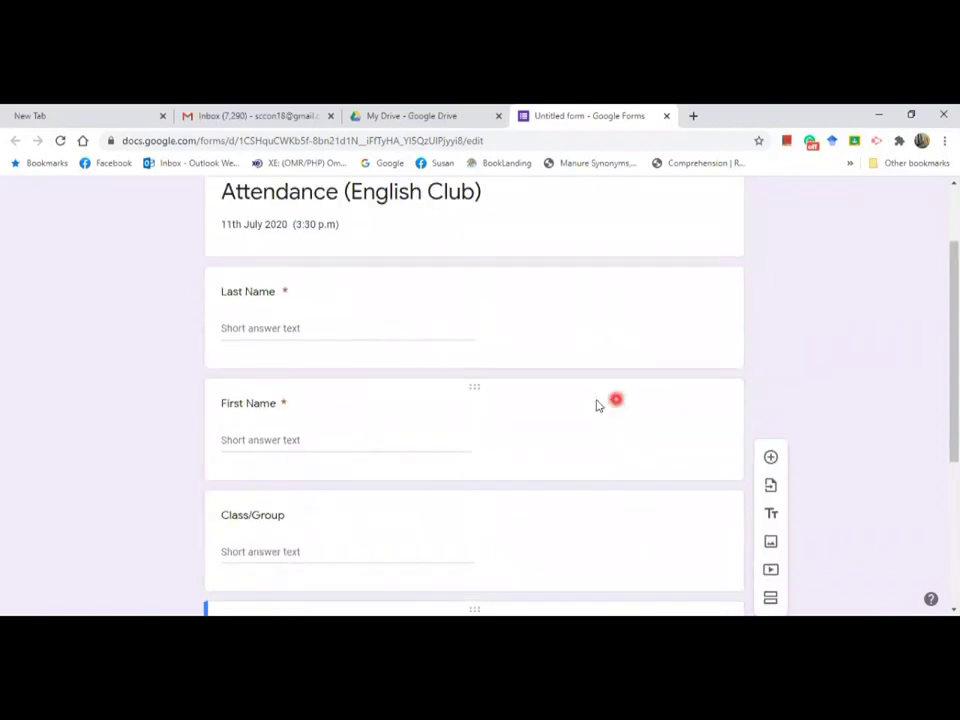
scroll(614, 400, up, 1)
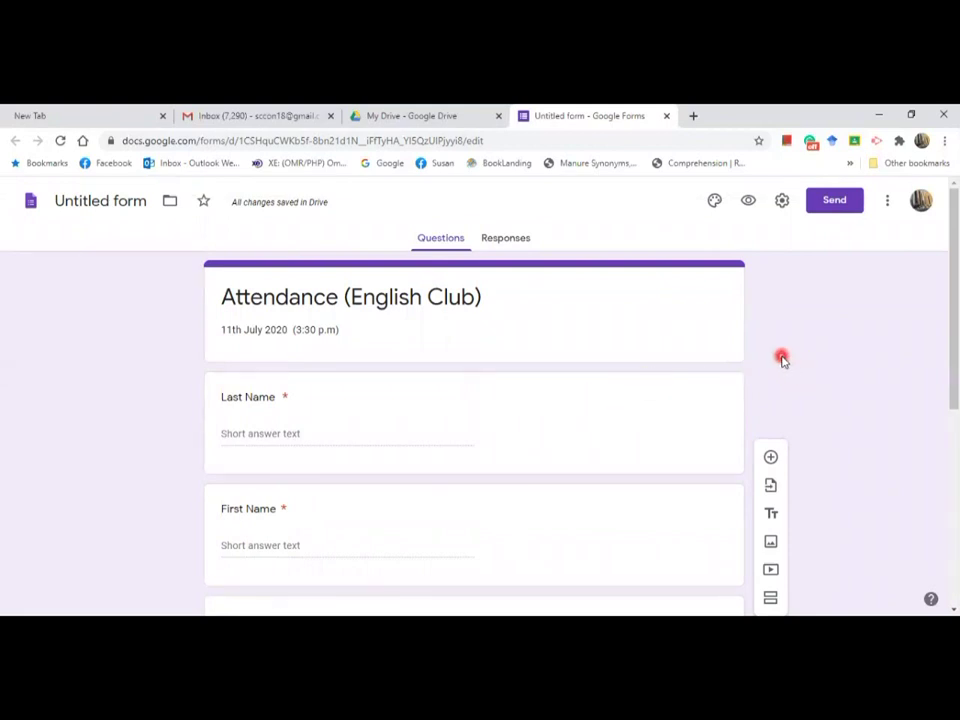
Preview the form and scroll through all four questions down to Submit, then return to editing
click(749, 202)
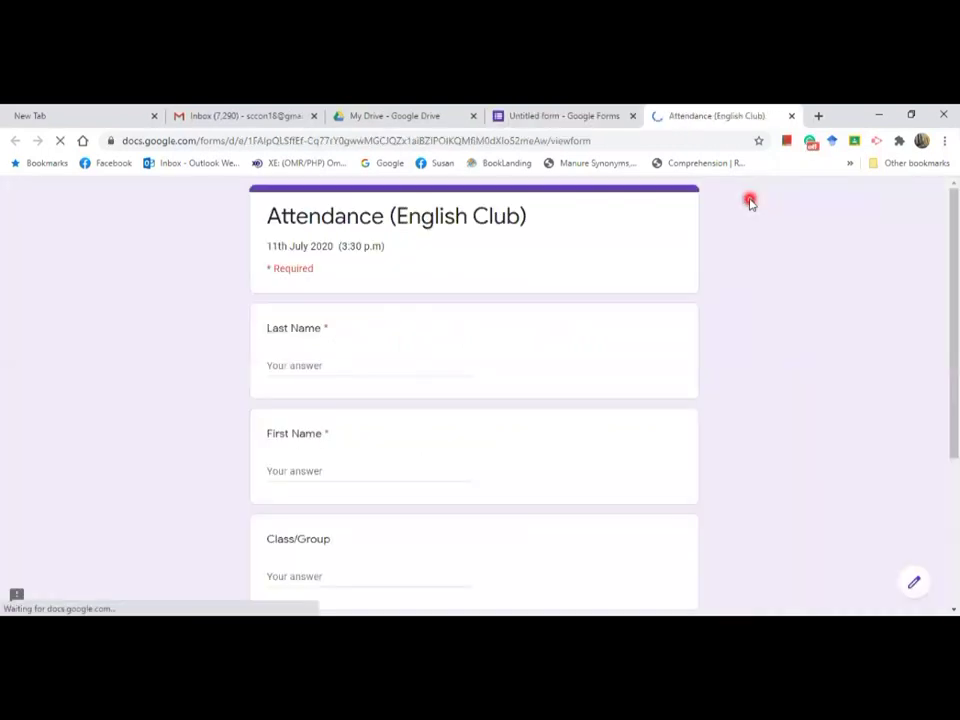
scroll(588, 386, down, 1)
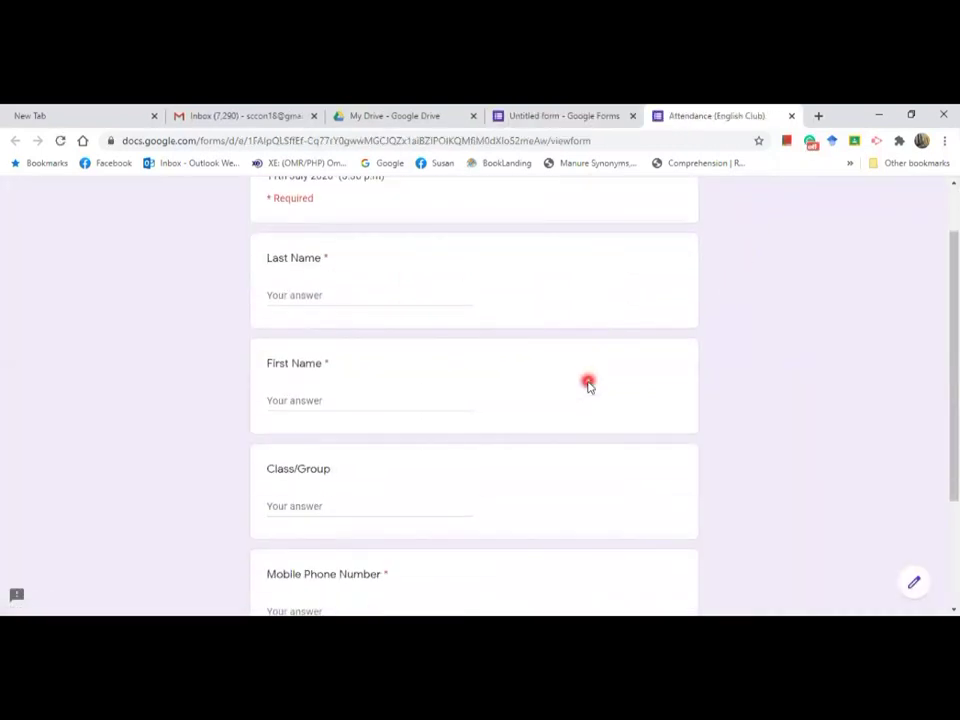
scroll(588, 386, down, 2)
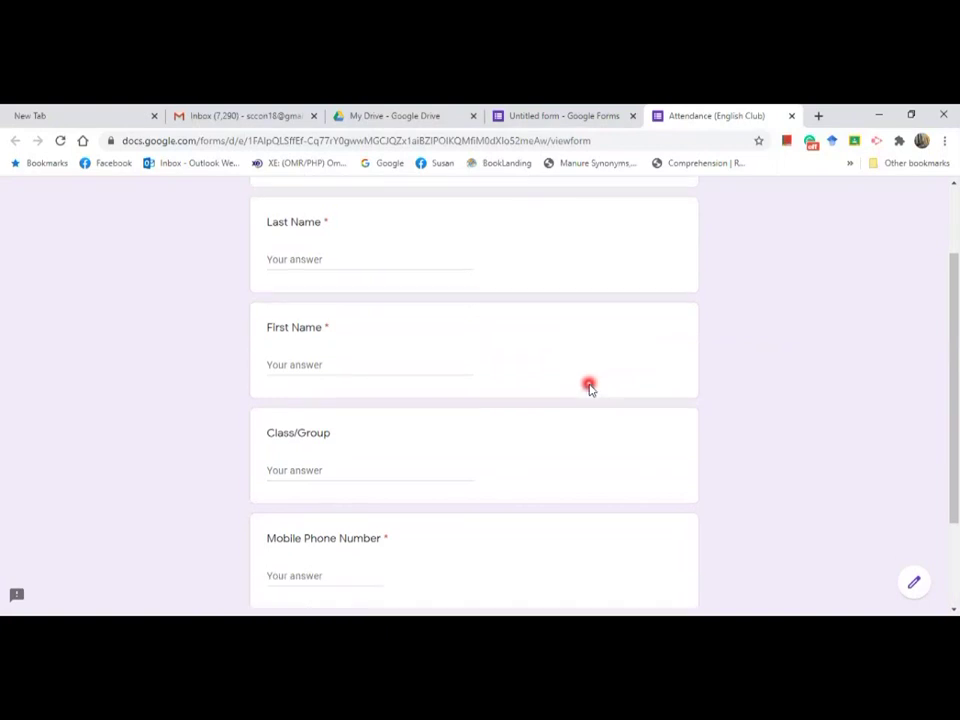
scroll(590, 388, up, 3)
scroll(590, 388, up, 1)
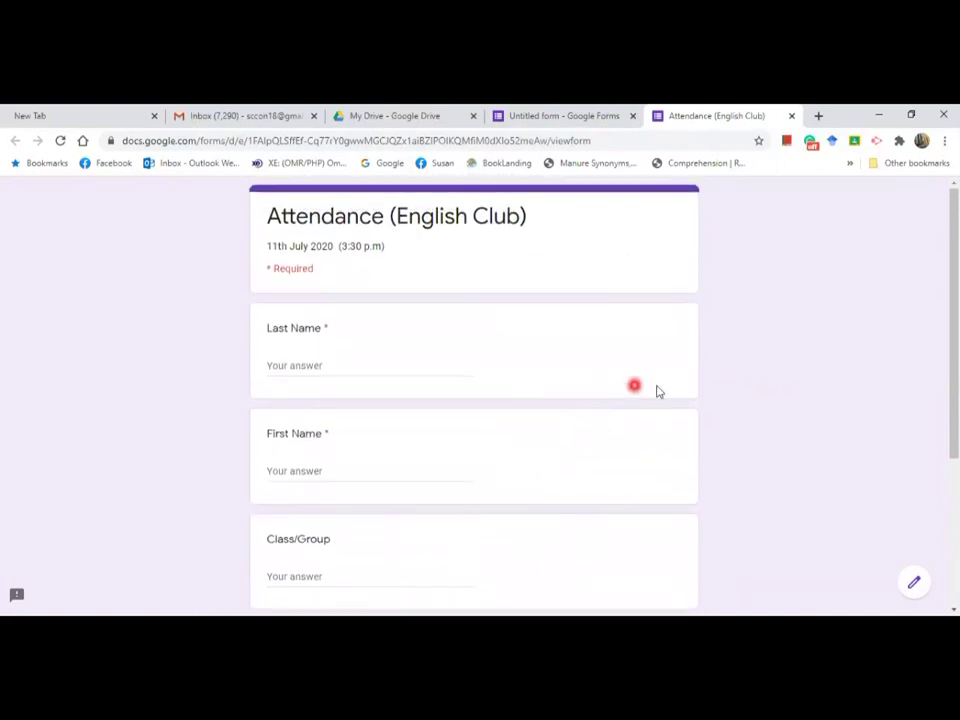
scroll(739, 407, down, 3)
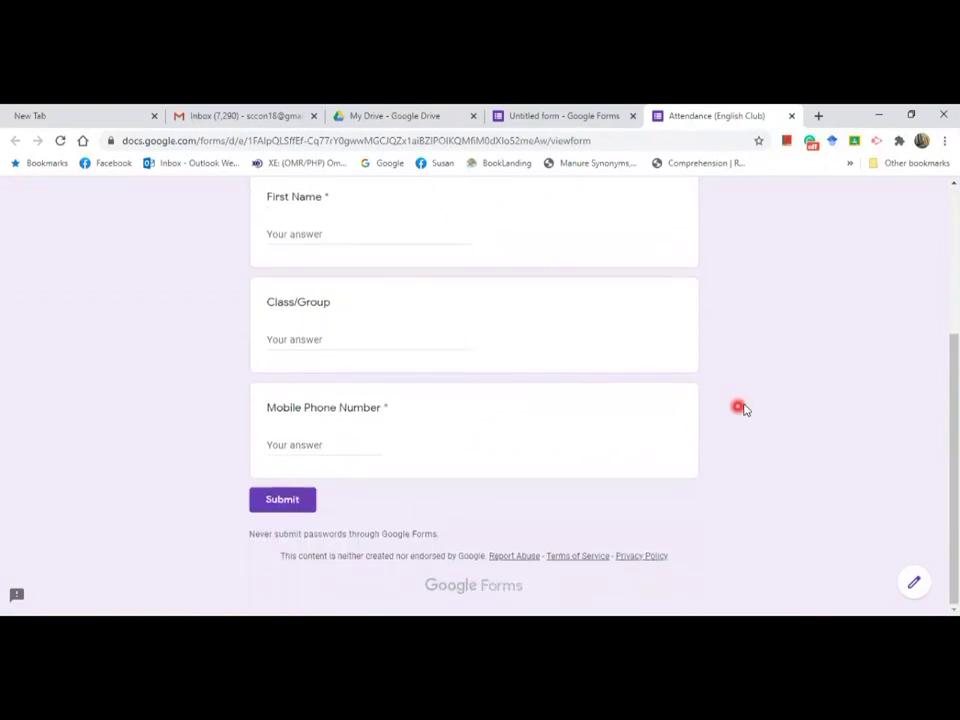
click(917, 589)
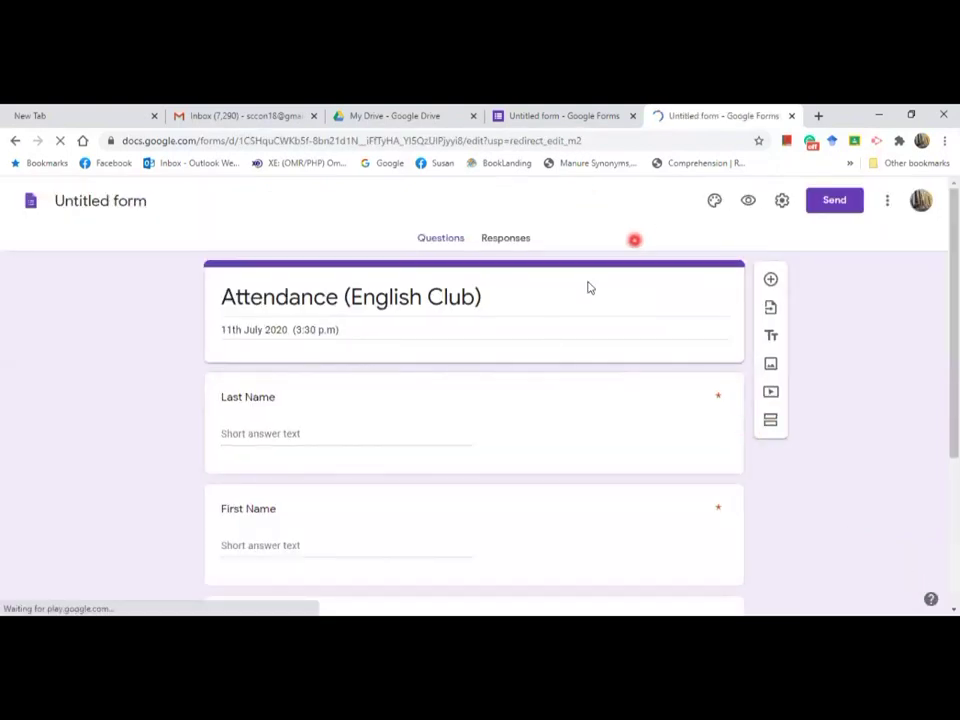
Change the form's theme colour from purple to indigo
click(446, 390)
scroll(446, 455, down, 3)
scroll(519, 461, up, 3)
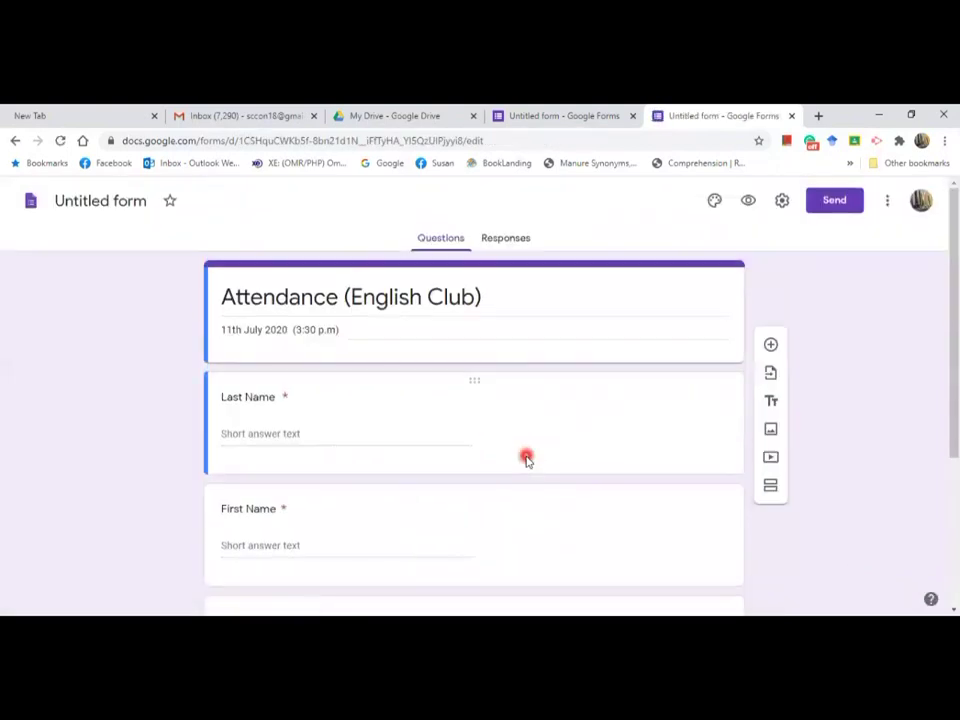
click(716, 206)
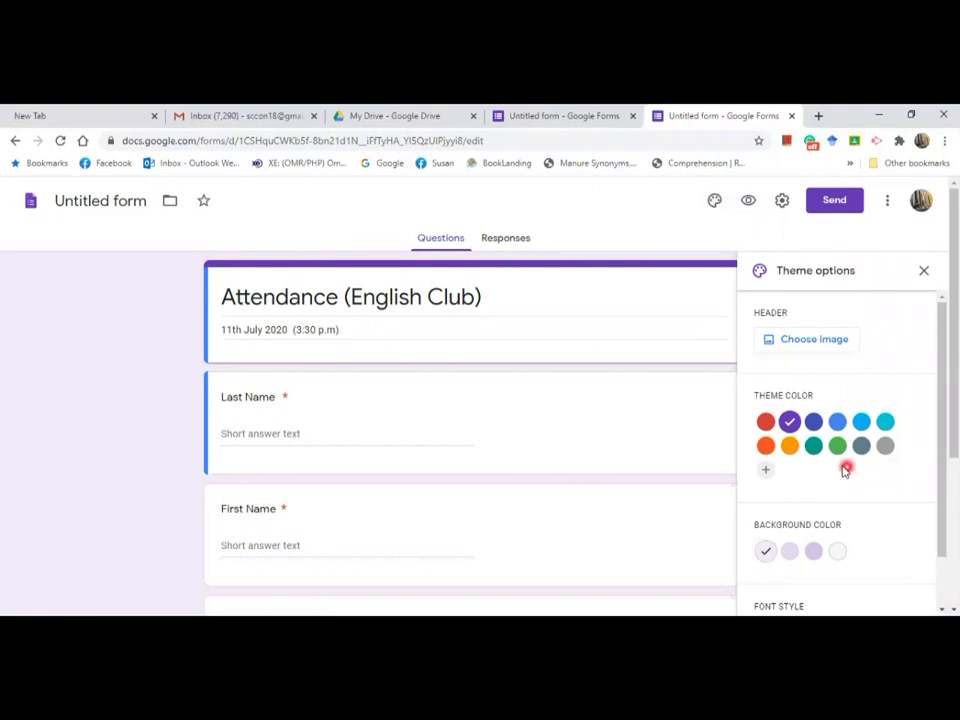
click(813, 422)
click(924, 270)
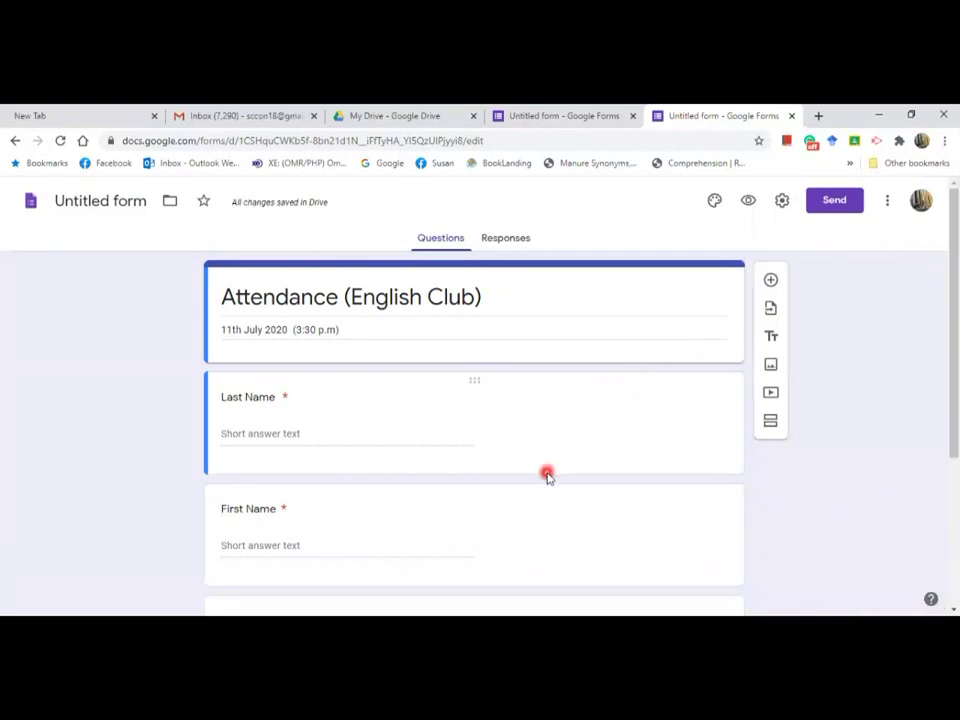
scroll(561, 450, down, 3)
scroll(562, 450, up, 3)
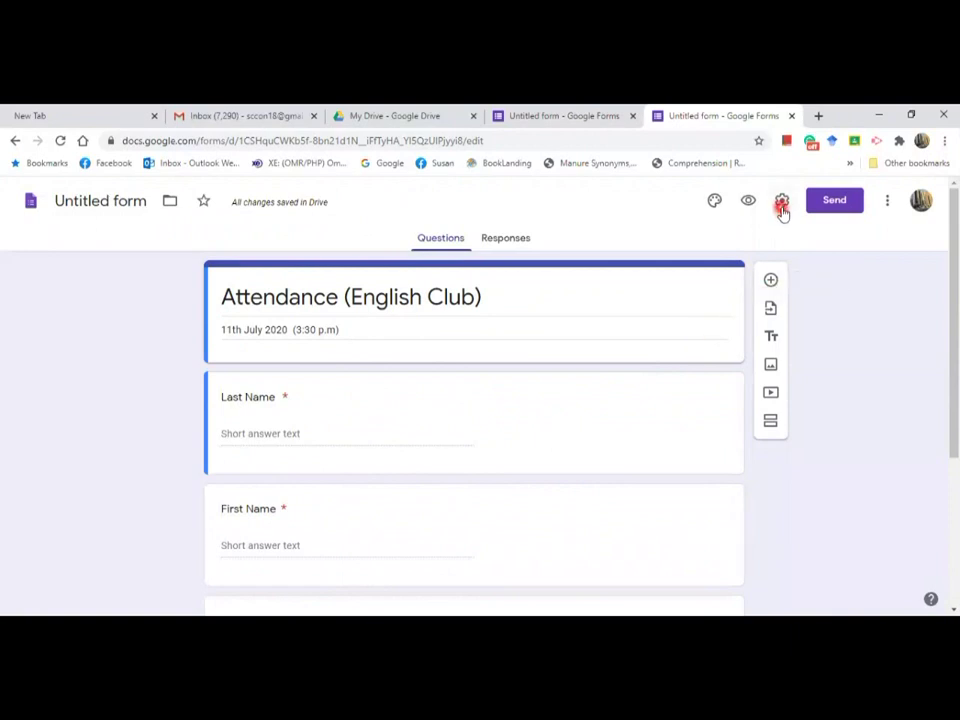
click(783, 203)
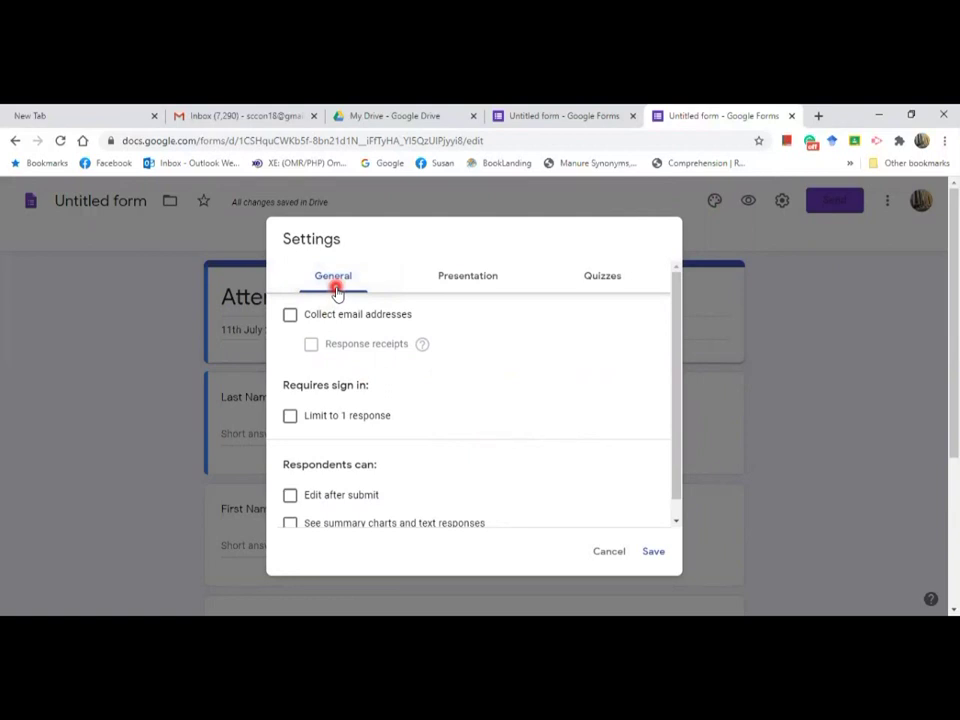
Turn on email collection, response receipts and a one-response limit, and save the settings
click(290, 315)
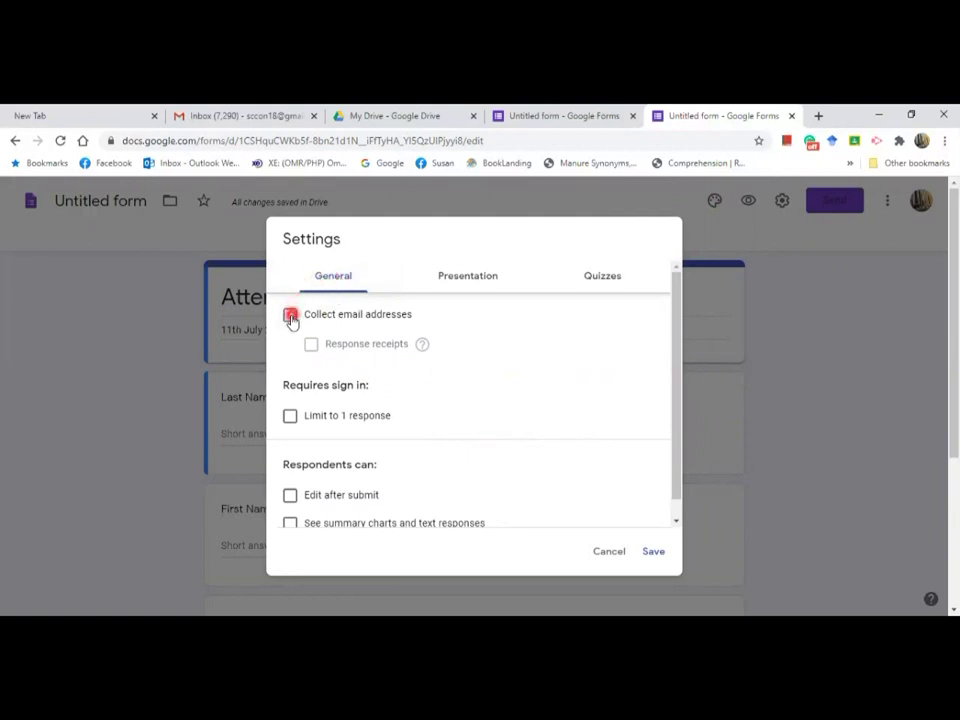
click(312, 345)
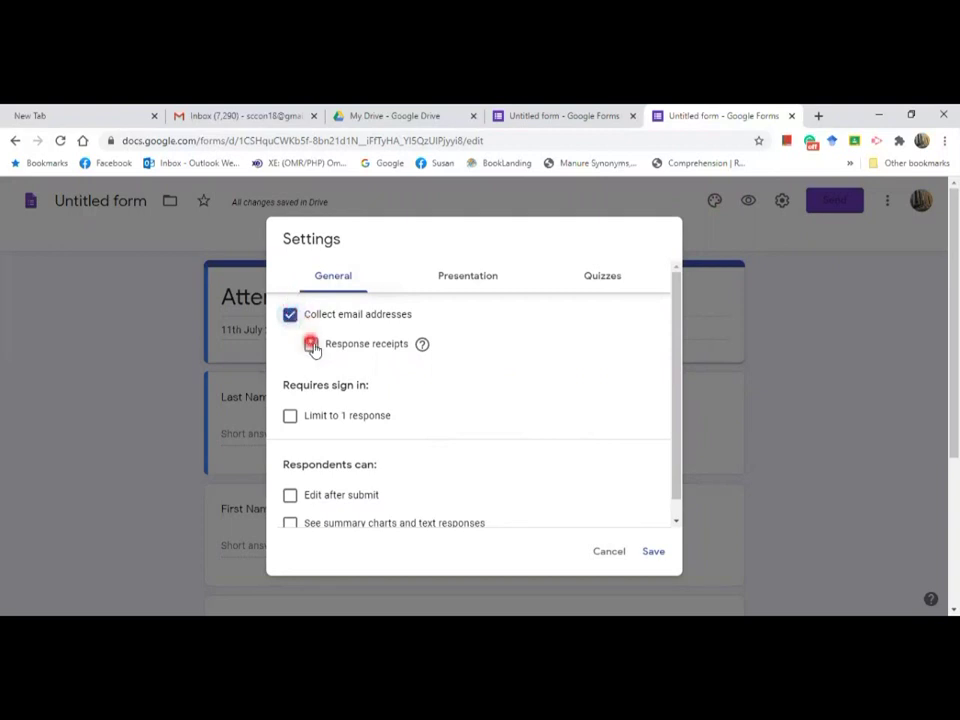
click(290, 470)
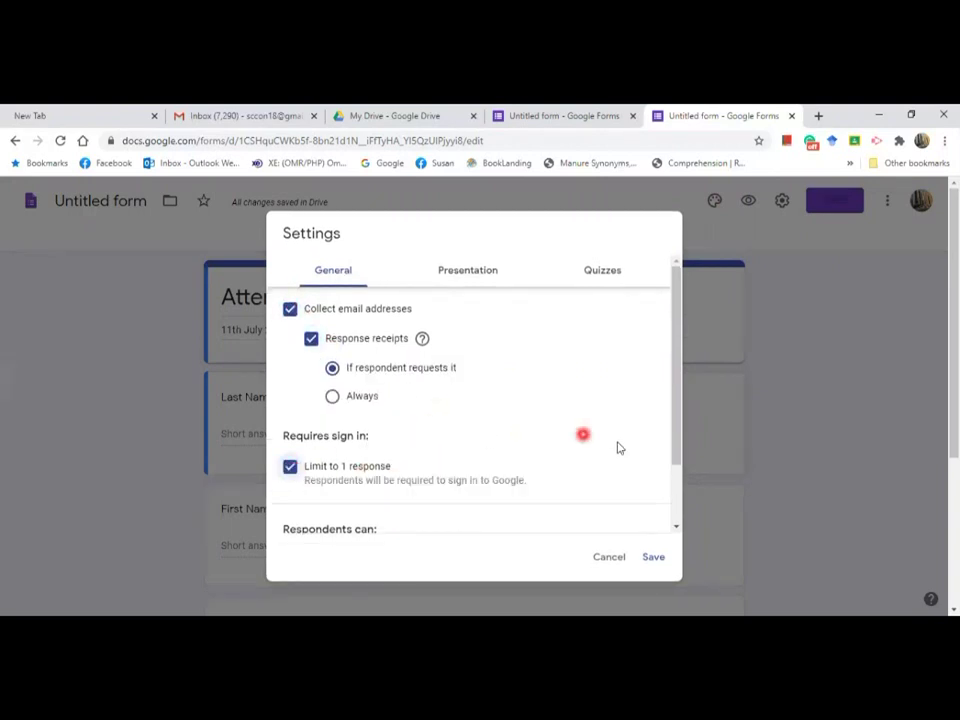
click(660, 560)
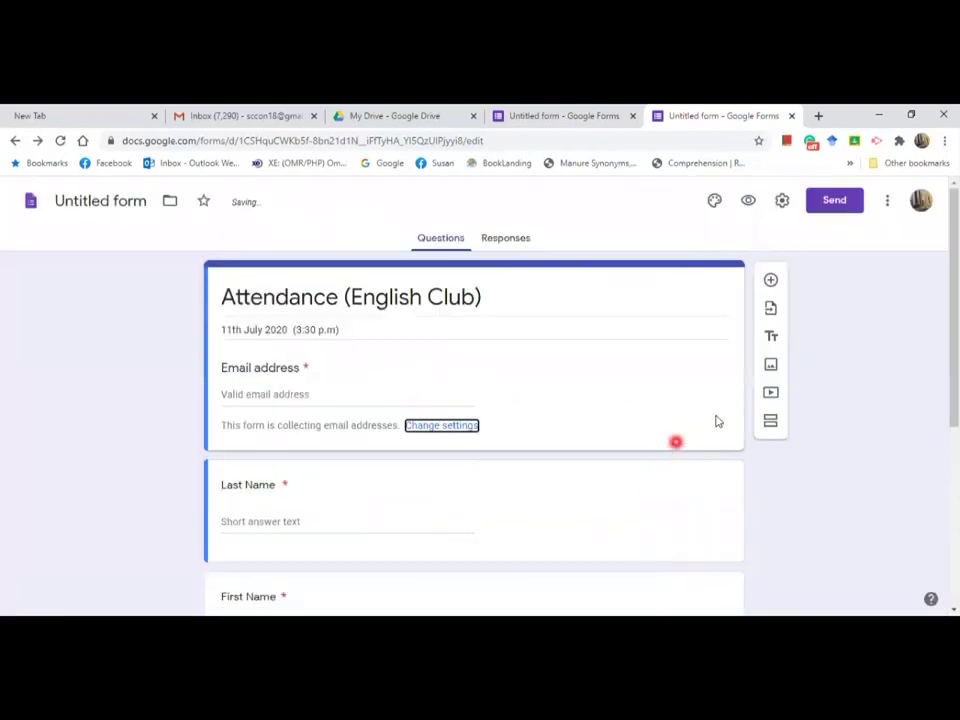
click(846, 207)
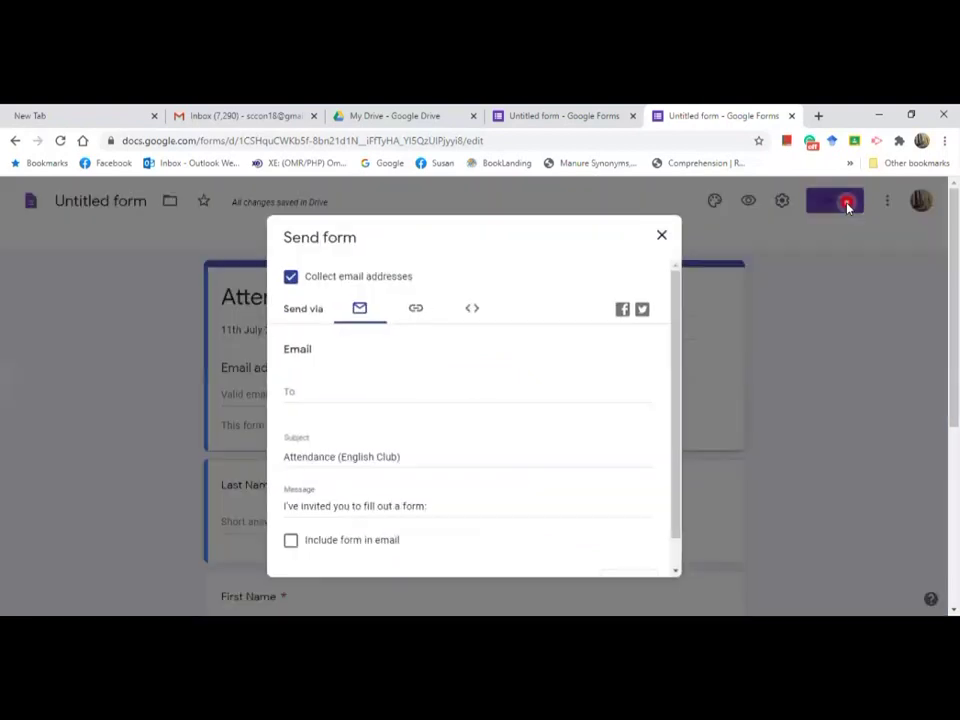
Copy the shortened forms.gle link to the form and close the Send form dialog
click(826, 205)
click(416, 310)
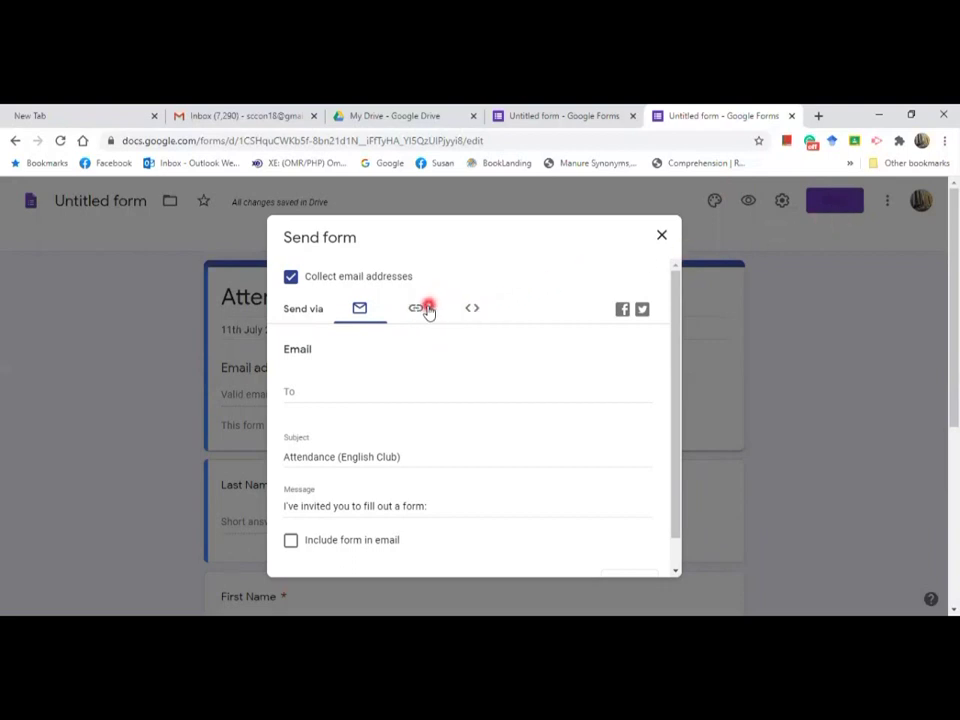
click(419, 312)
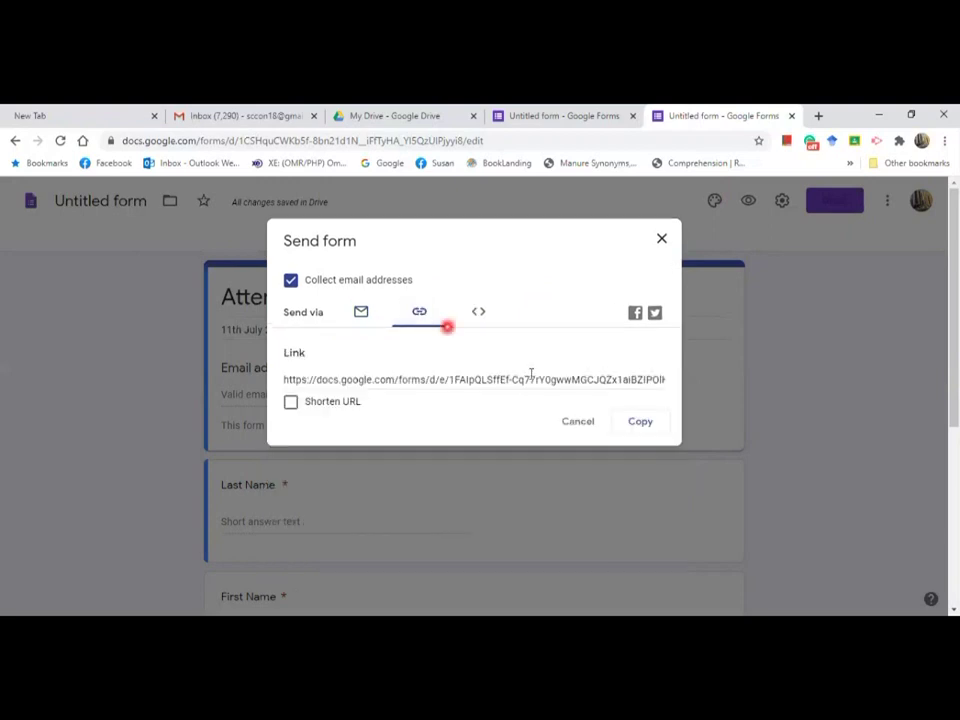
click(291, 403)
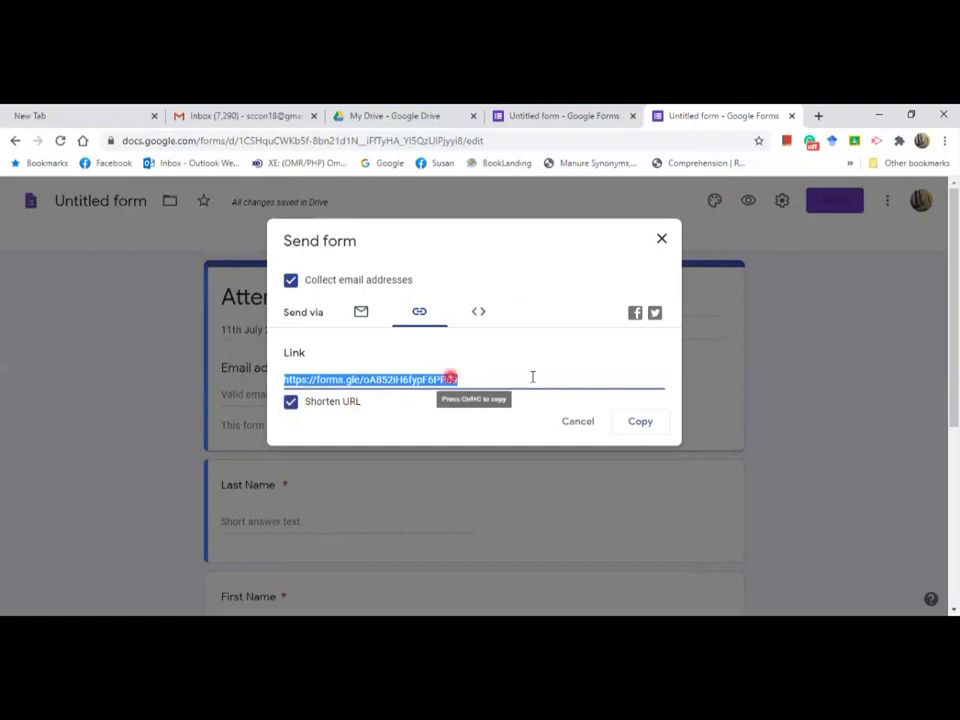
click(640, 421)
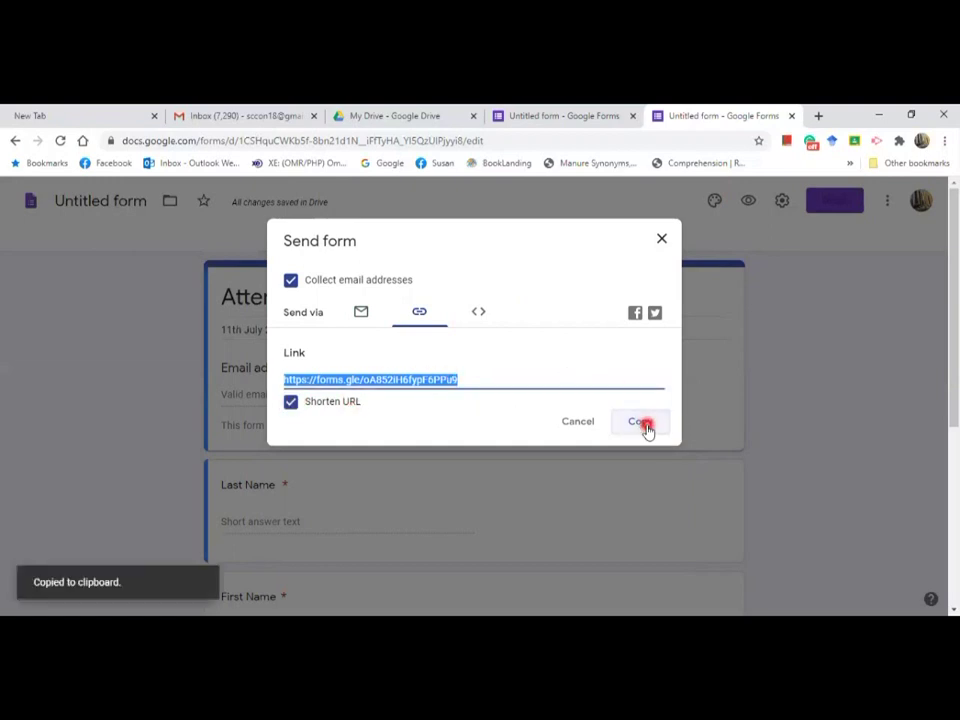
click(662, 240)
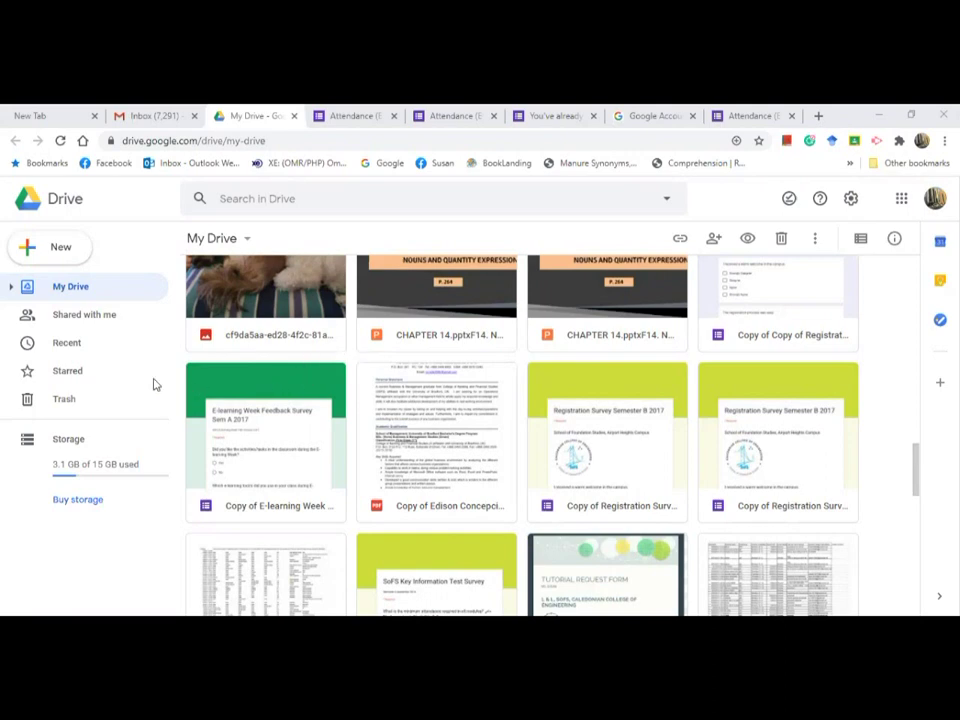
Scroll My Drive to locate the Attendance (English Club) form and open it
click(110, 296)
scroll(651, 375, down, 1)
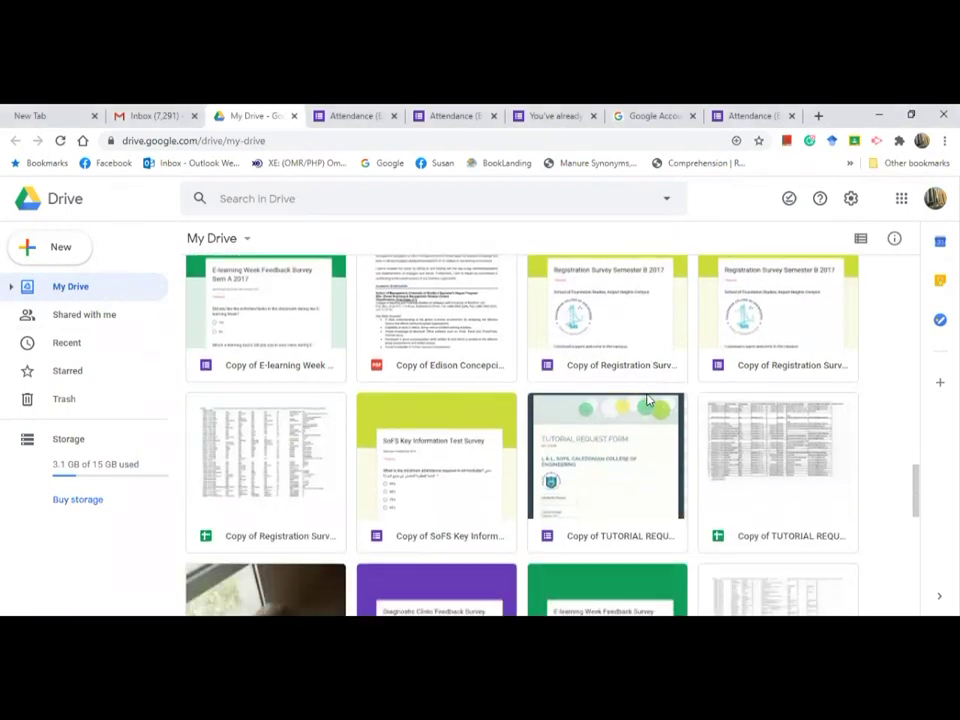
scroll(647, 400, down, 1)
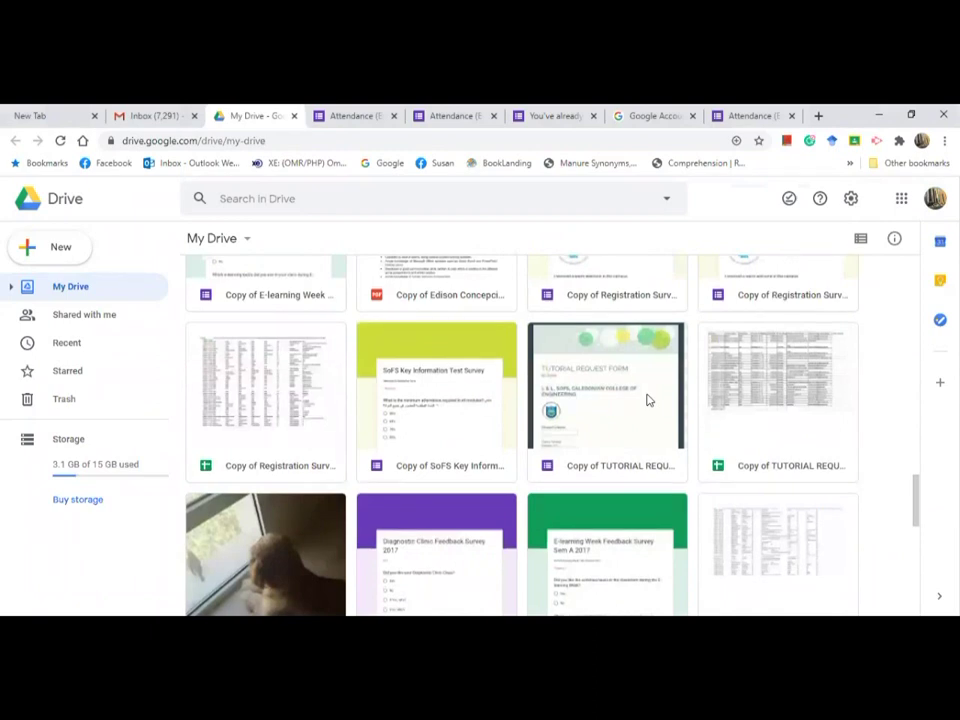
scroll(810, 422, down, 3)
scroll(810, 422, up, 2)
scroll(812, 424, up, 5)
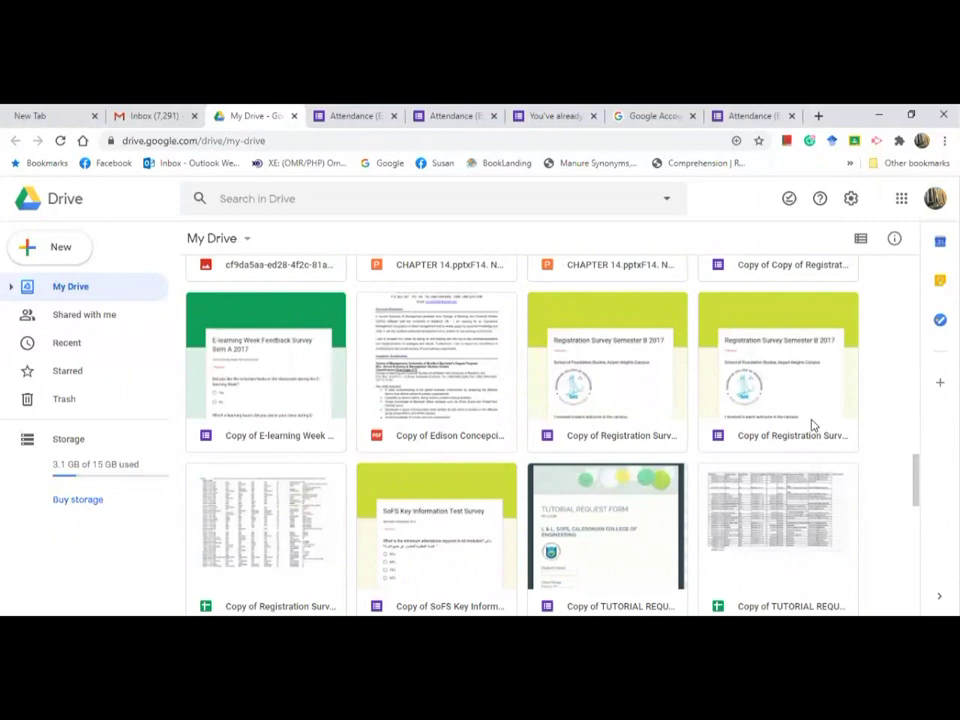
scroll(810, 424, up, 1)
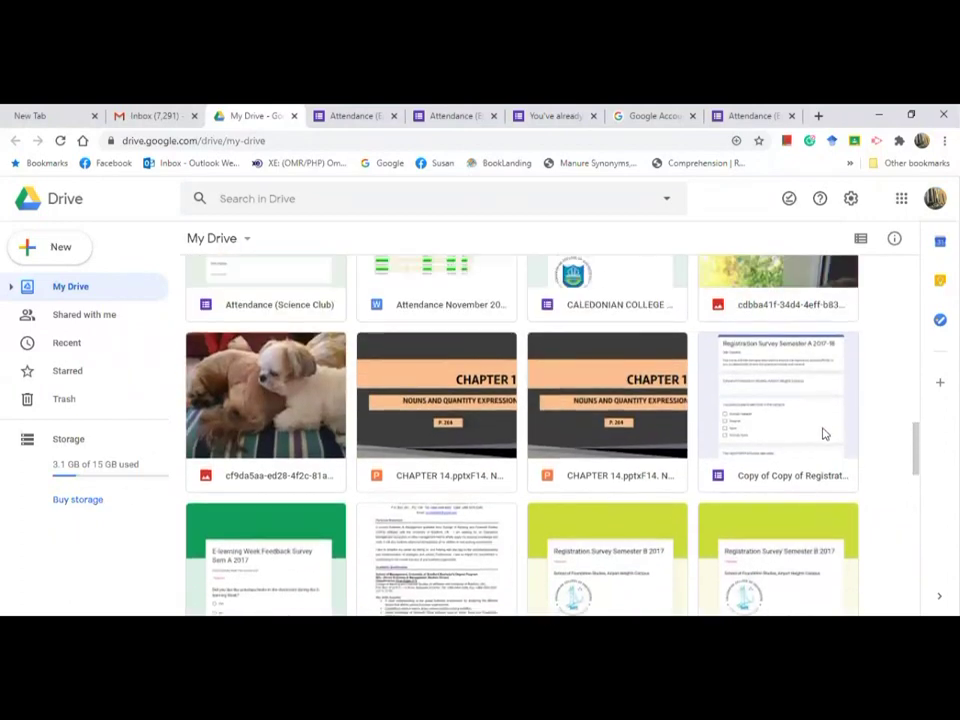
scroll(820, 425, up, 2)
scroll(521, 405, up, 3)
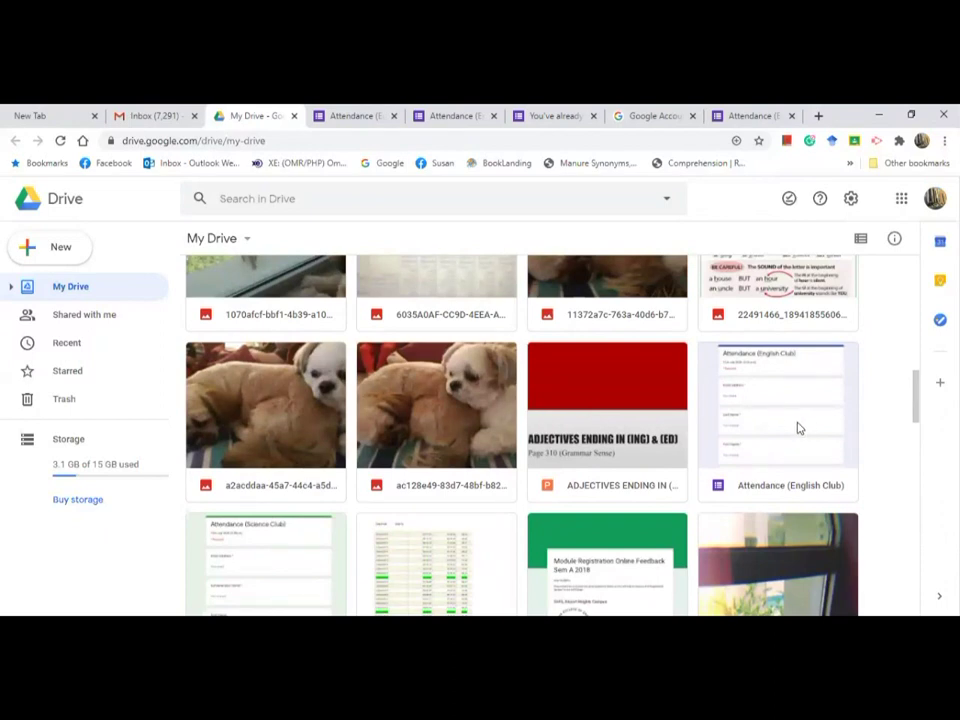
double_click(798, 428)
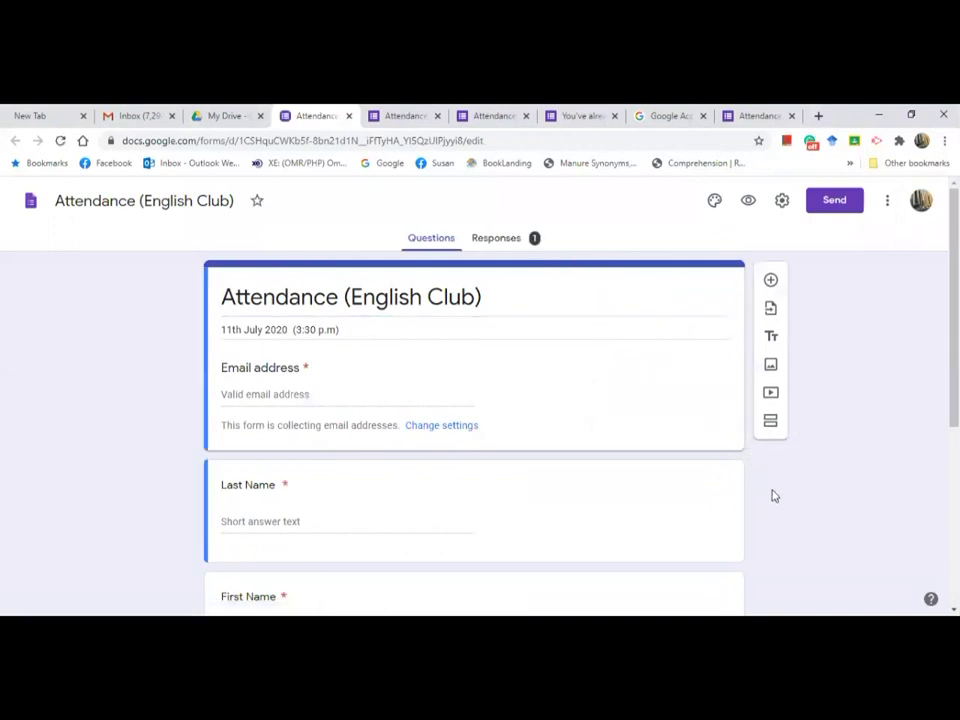
Open the Responses tab of the Attendance (English Club) form
scroll(870, 473, down, 1)
scroll(801, 456, up, 2)
click(503, 246)
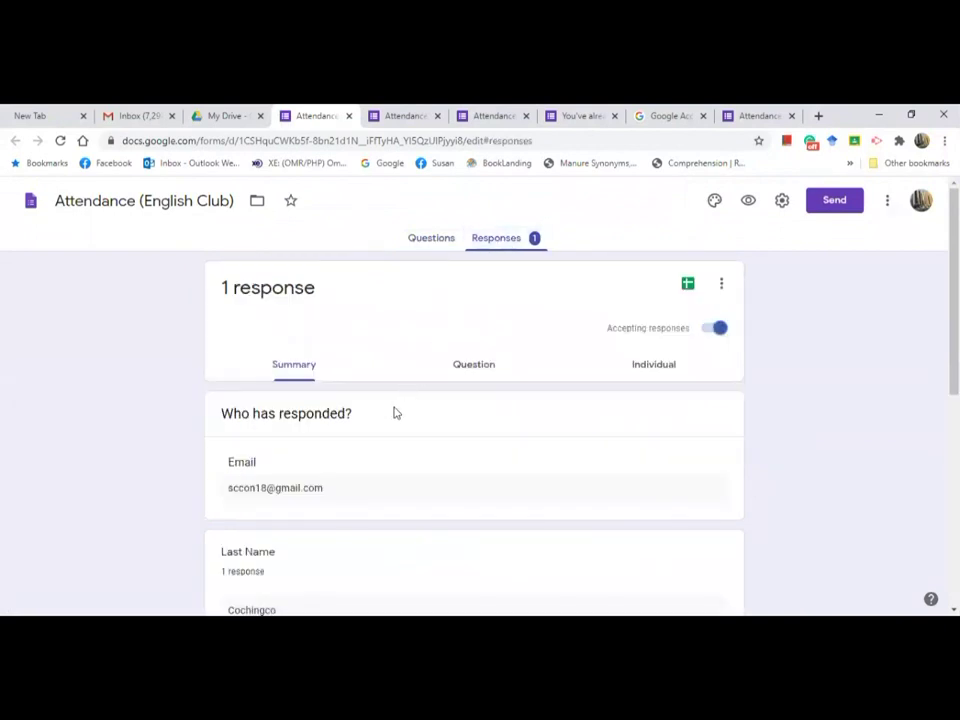
Scroll through the 1-response summary, then switch to viewing the response individually
scroll(386, 435, down, 1)
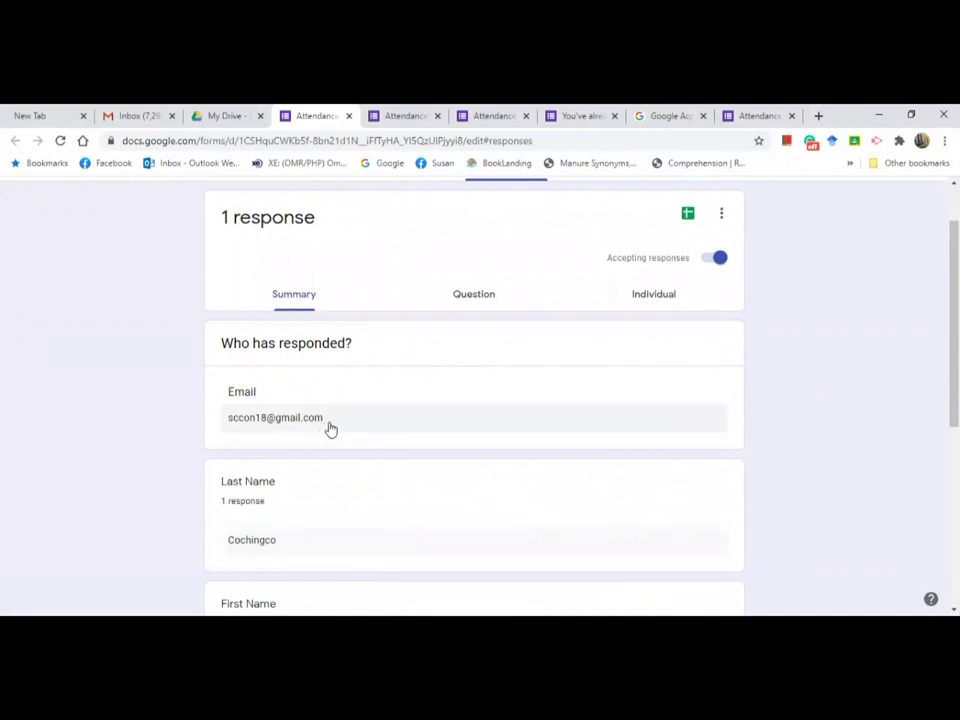
scroll(331, 429, down, 4)
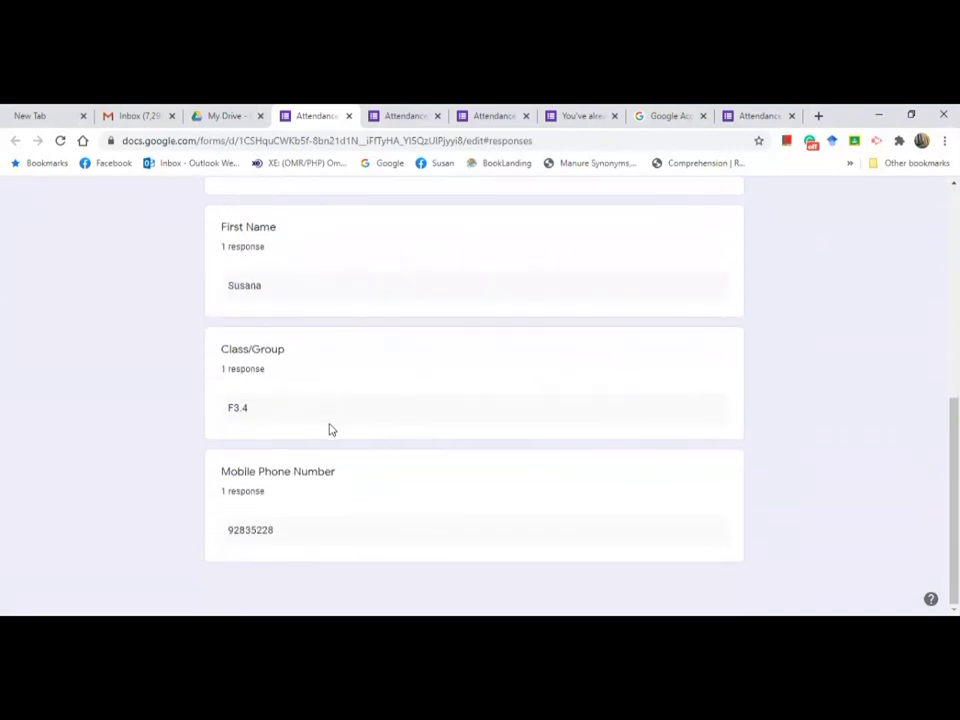
scroll(564, 544, up, 4)
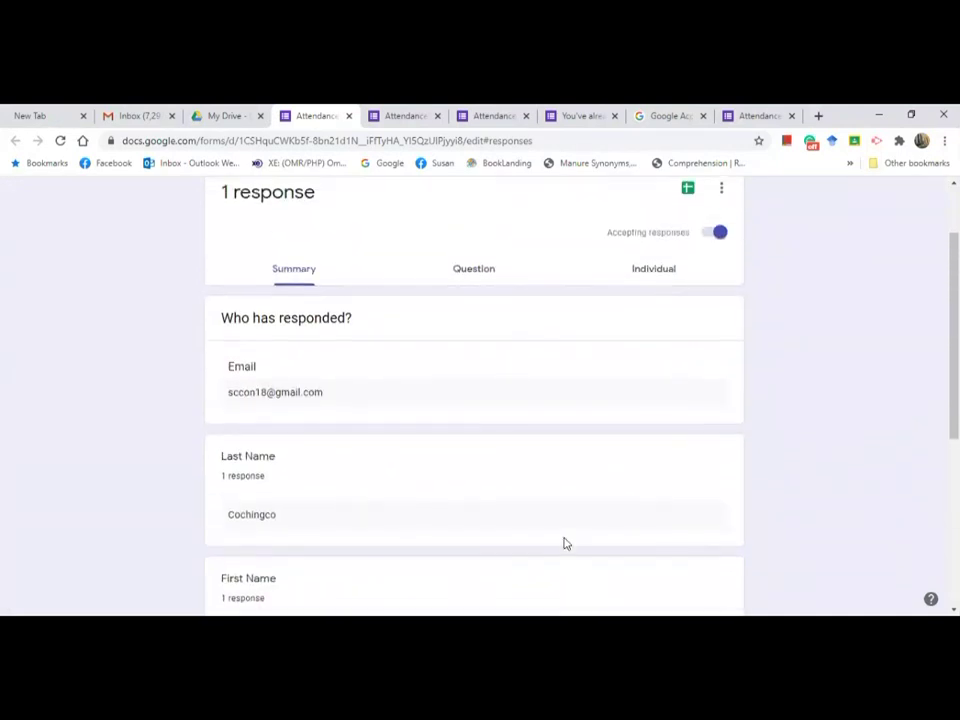
scroll(564, 544, up, 2)
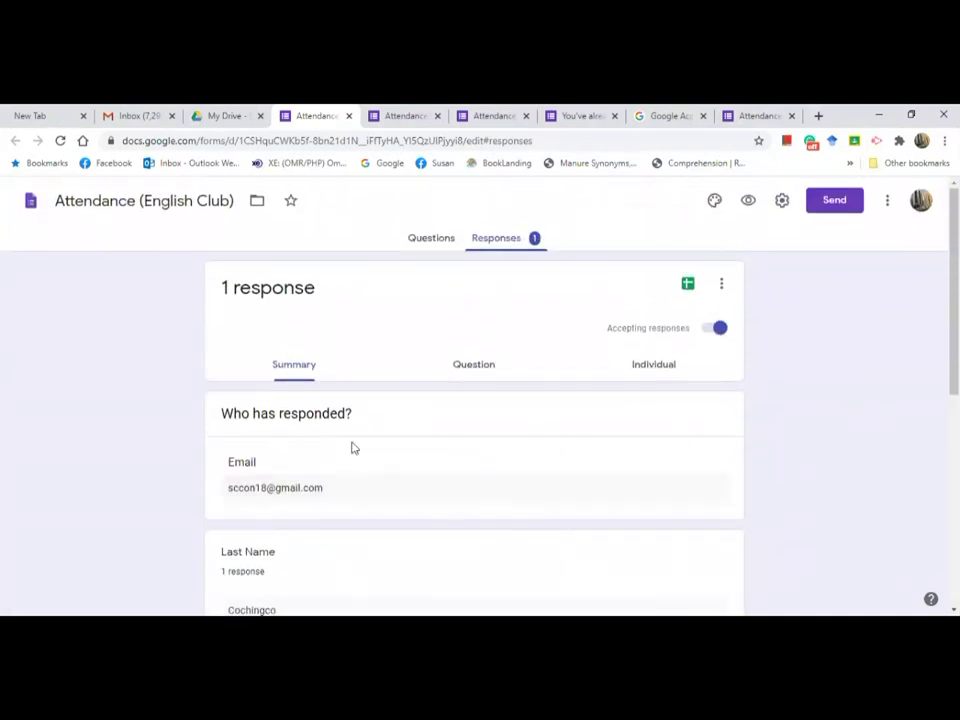
click(656, 368)
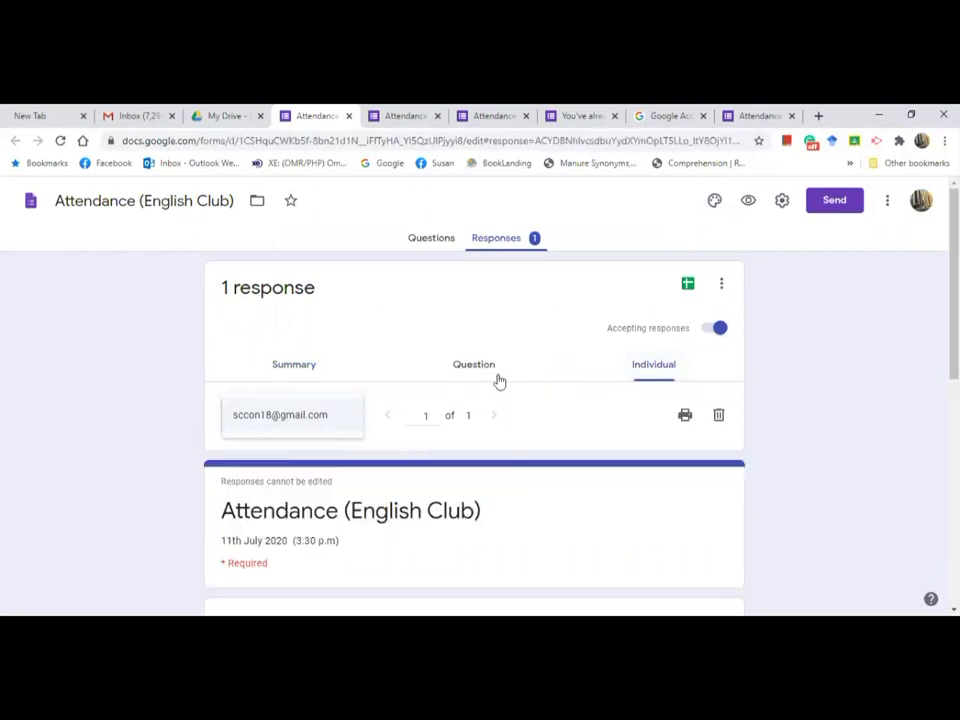
Cancel linking responses to Google Sheets, then scroll through the single submitted response's four answers
click(687, 286)
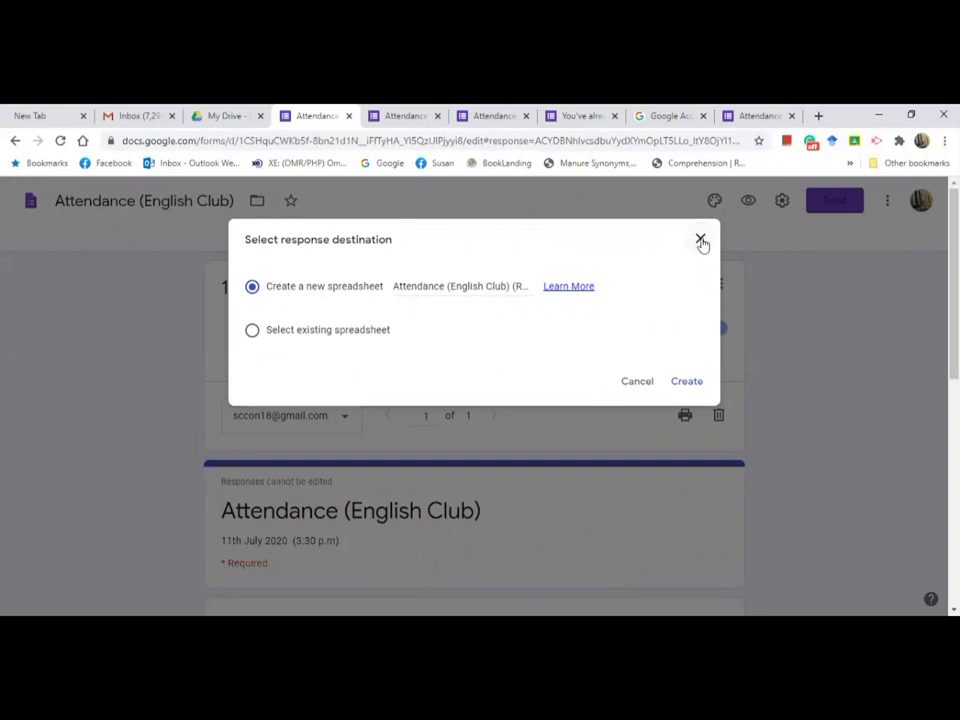
click(701, 242)
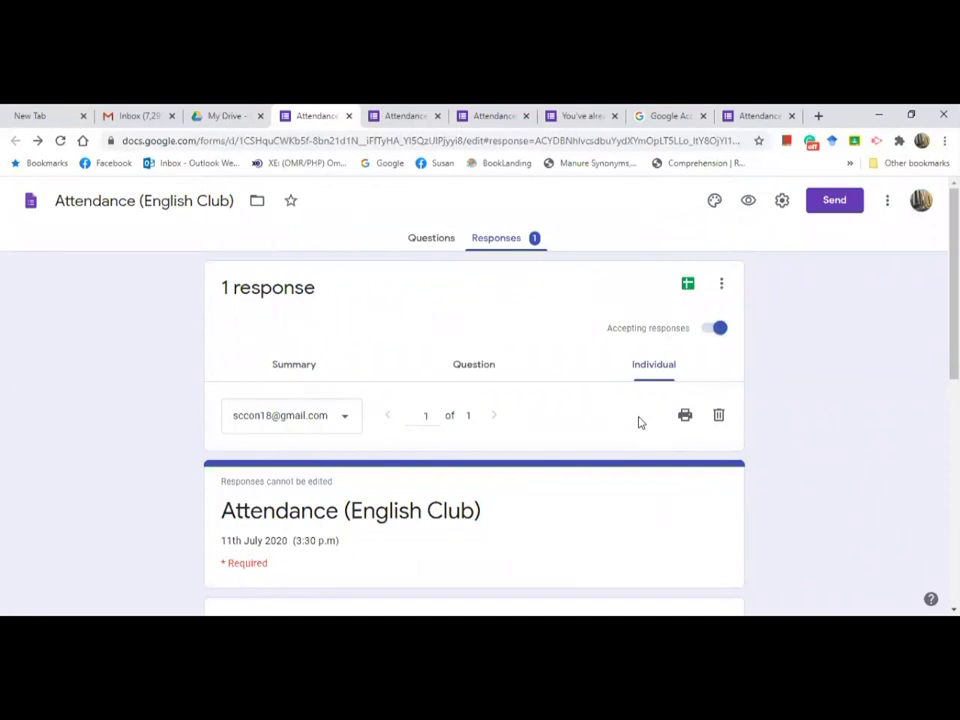
scroll(377, 429, down, 5)
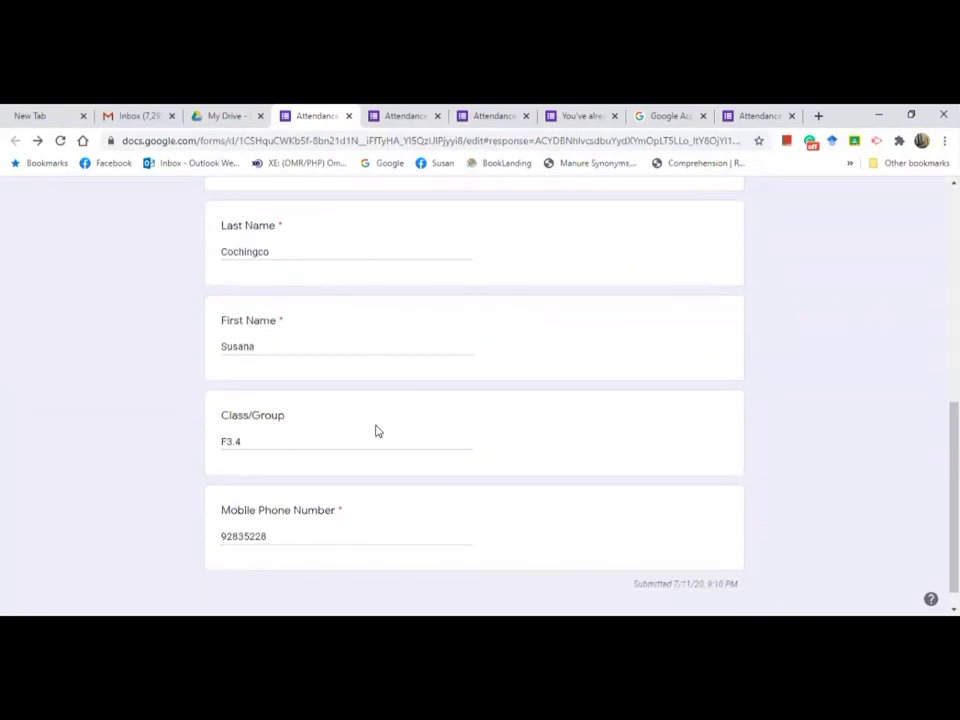
scroll(377, 430, up, 6)
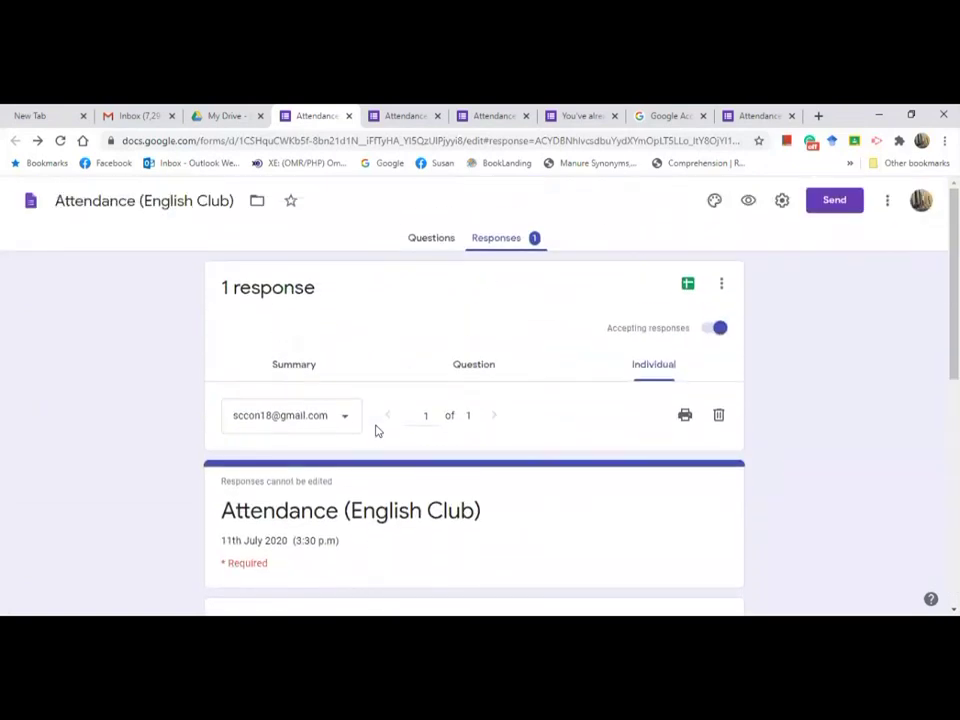